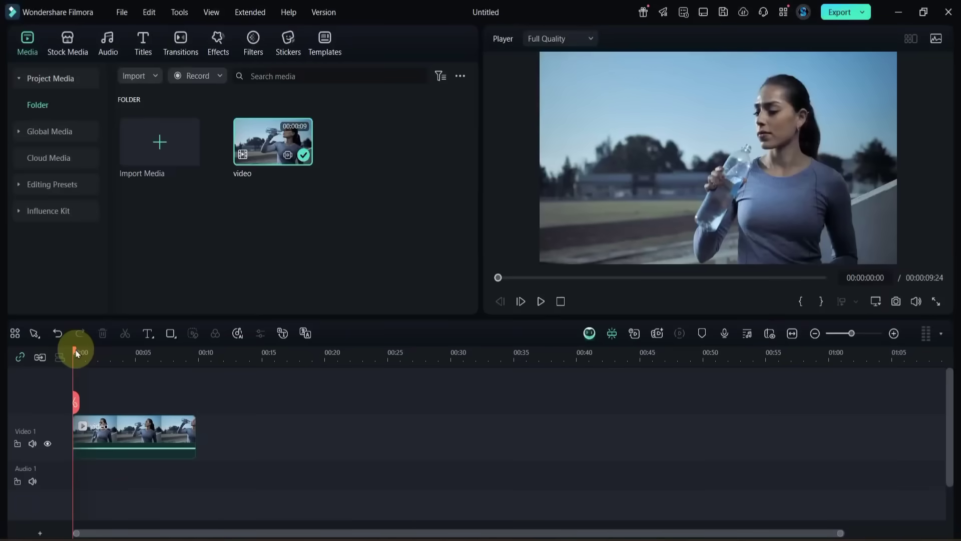
Apply the Mocha Filmora effect from Boris FX to the video clip in the timeline, with the playhead at the start
{"action": "mouse_move", "coordinate": [78, 353]}
{"action": "left_mouse_down"}
{"action": "mouse_move", "coordinate": [163, 354]}
{"action": "mouse_move", "coordinate": [79, 358]}
{"action": "mouse_move", "coordinate": [73, 369]}
{"action": "left_mouse_up"}
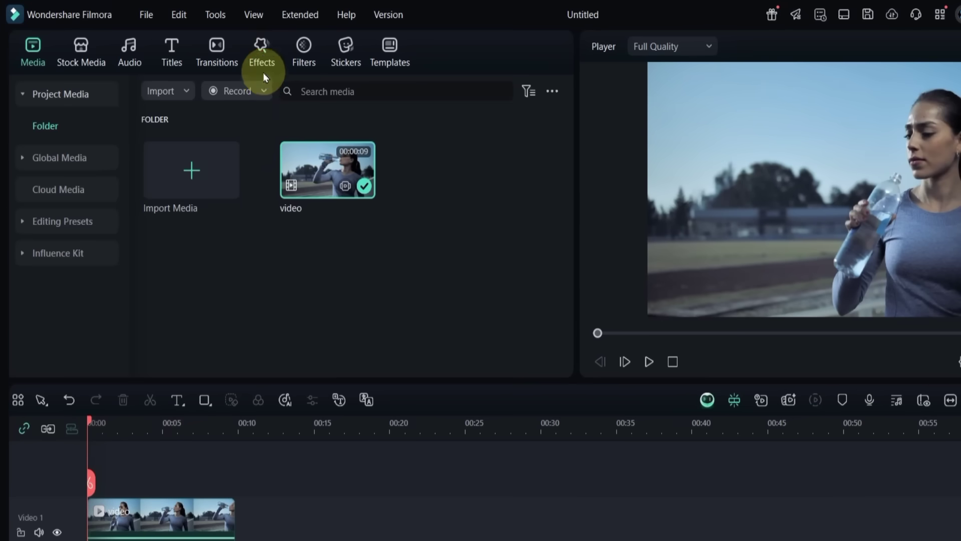
{"action": "left_click", "coordinate": [219, 43]}
{"action": "left_click", "coordinate": [39, 130]}
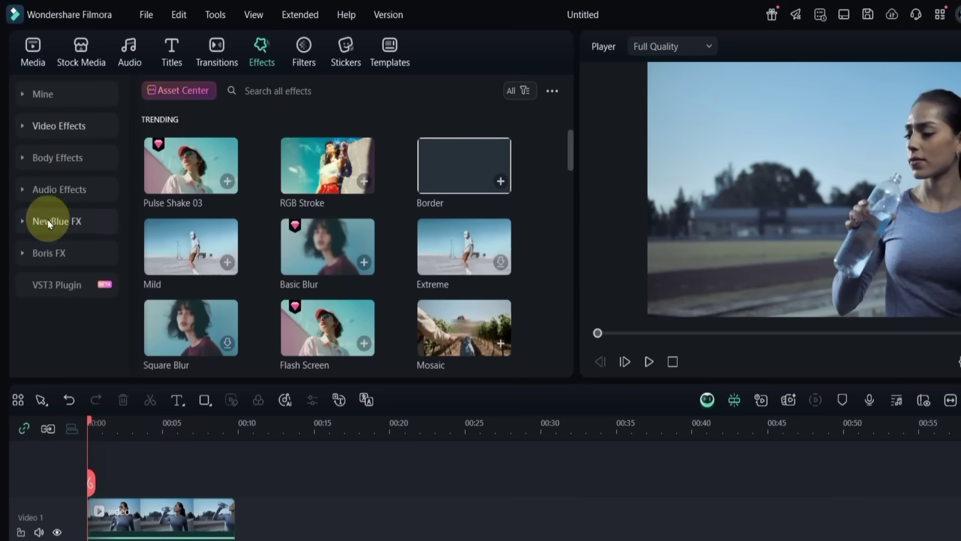
{"action": "left_click", "coordinate": [48, 261]}
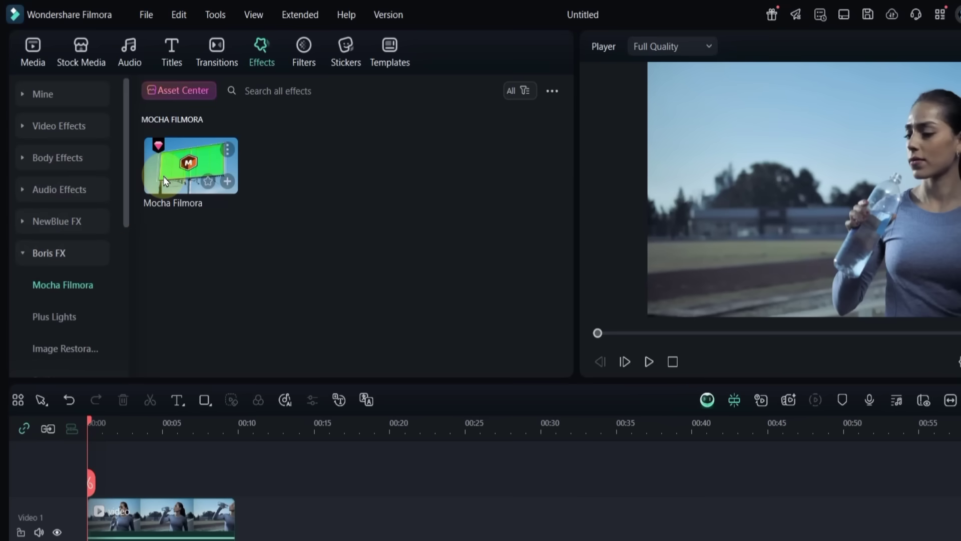
{"action": "left_click_drag", "start_coordinate": [165, 180], "coordinate": [124, 484]}
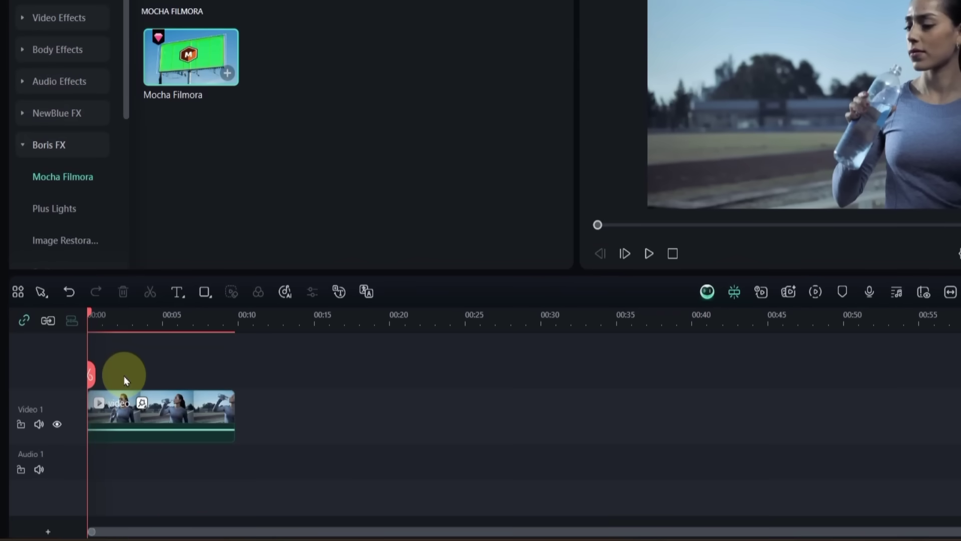
Launch the Mocha UI from the clip's Mocha Filmora effect and switch its workspace to Classic
{"action": "double_click", "coordinate": [125, 417]}
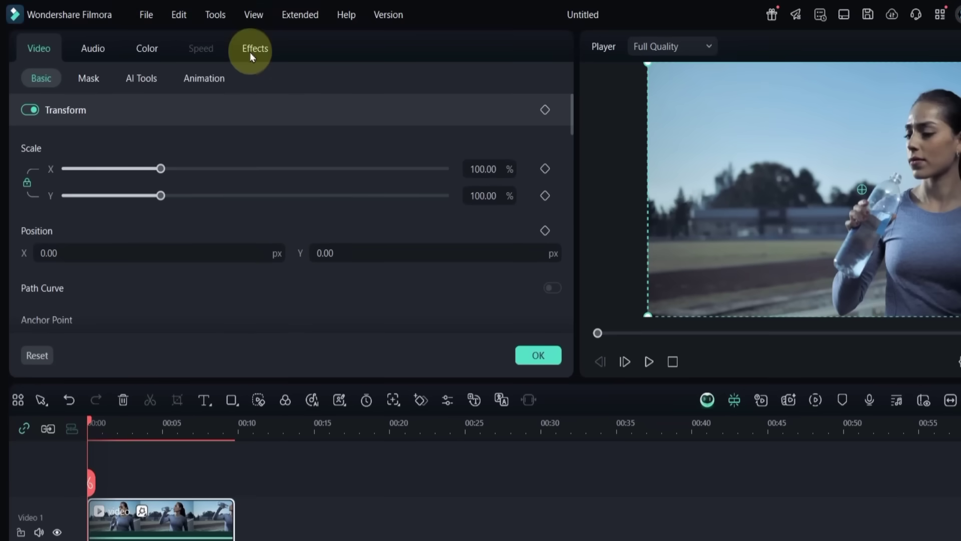
{"action": "left_click", "coordinate": [250, 52]}
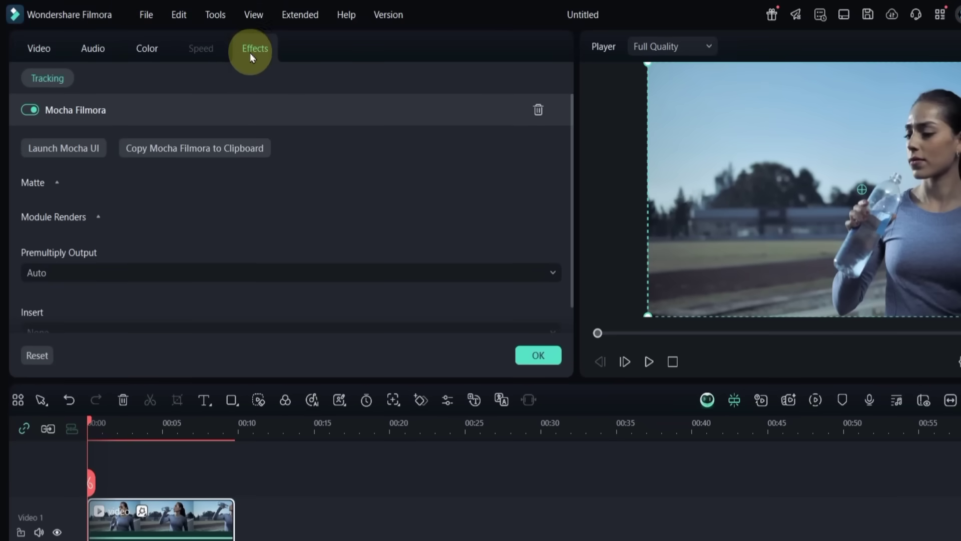
{"action": "left_click", "coordinate": [74, 155]}
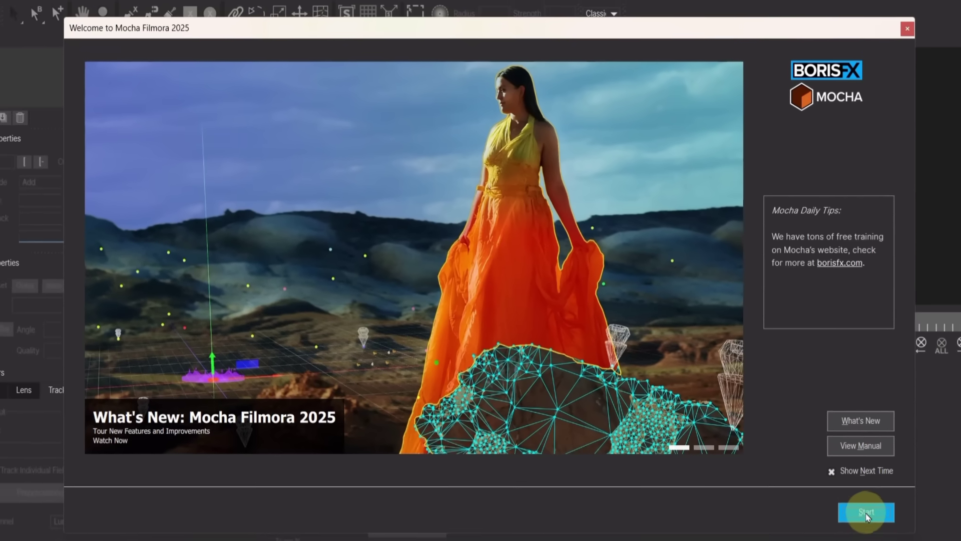
{"action": "left_click", "coordinate": [866, 512]}
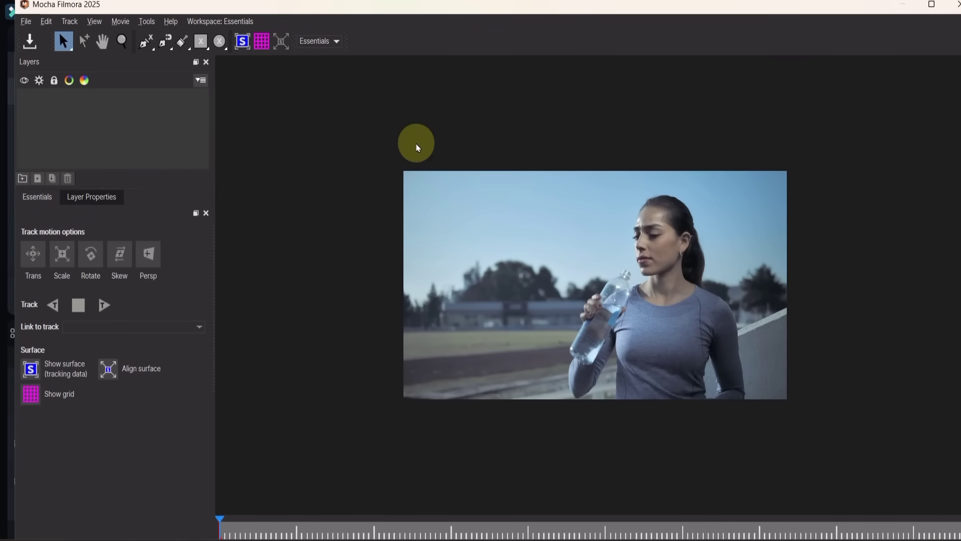
{"action": "left_click", "coordinate": [316, 41]}
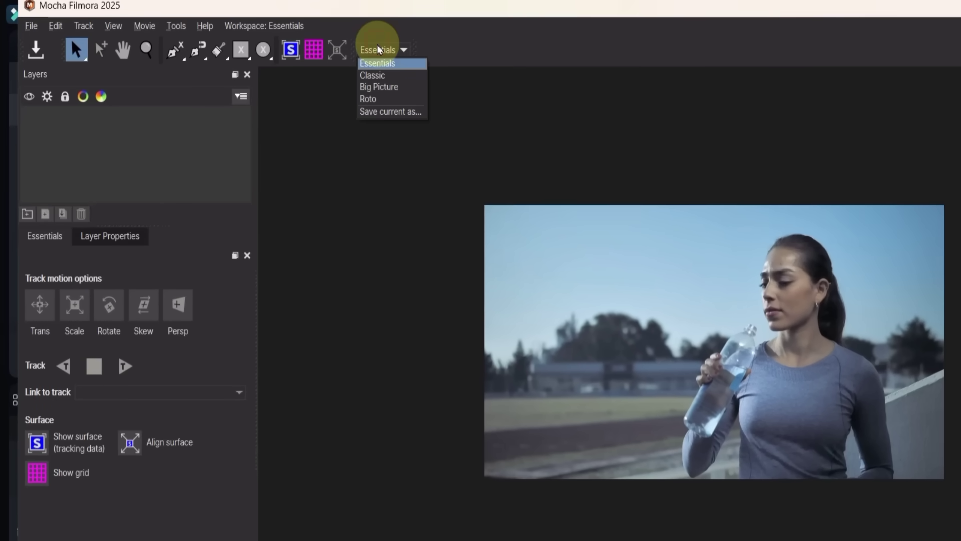
{"action": "left_click", "coordinate": [376, 75]}
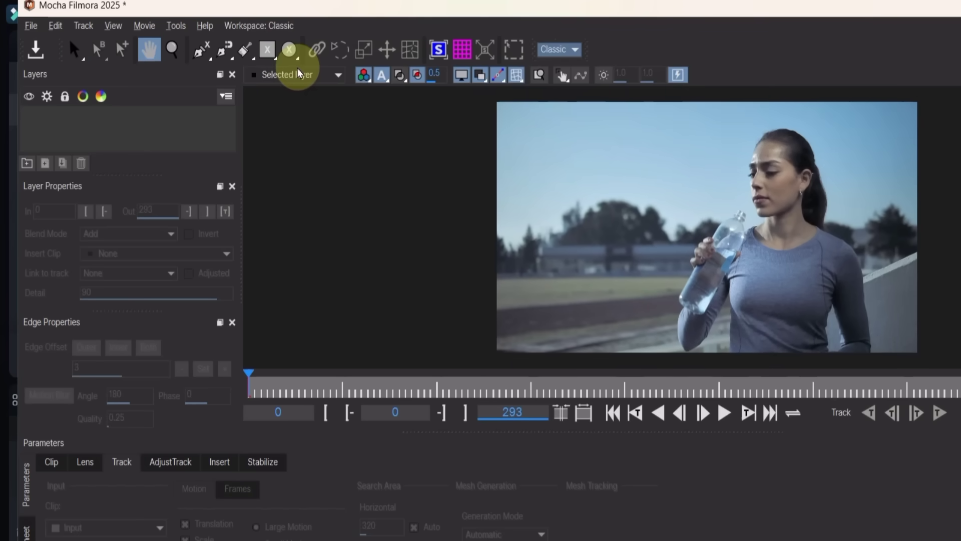
Draw a closed X-Spline around the front of the woman's shirt, following the sides, shoulders, neckline and lower frame edge
{"action": "left_click", "coordinate": [202, 52]}
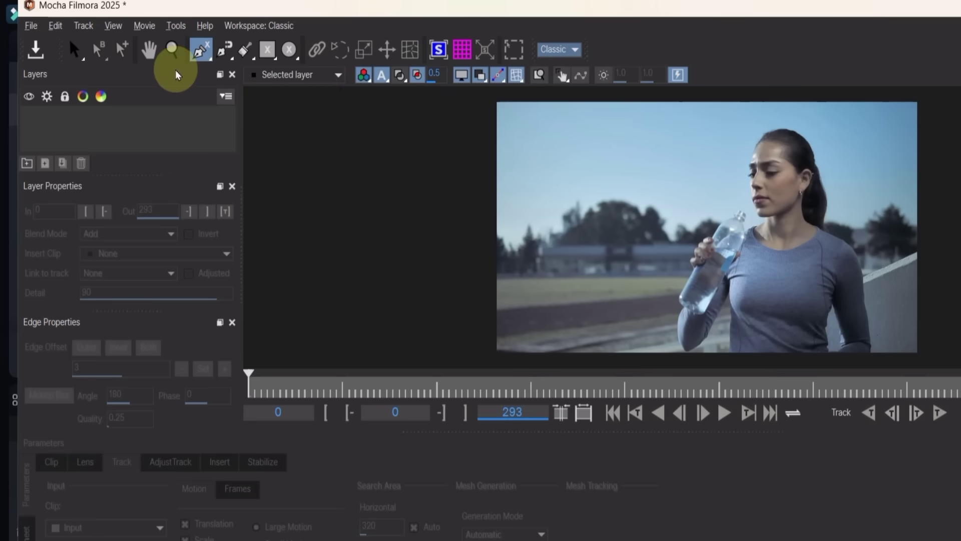
{"action": "left_click", "coordinate": [171, 49]}
{"action": "left_click_drag", "start_coordinate": [730, 260], "coordinate": [800, 139]}
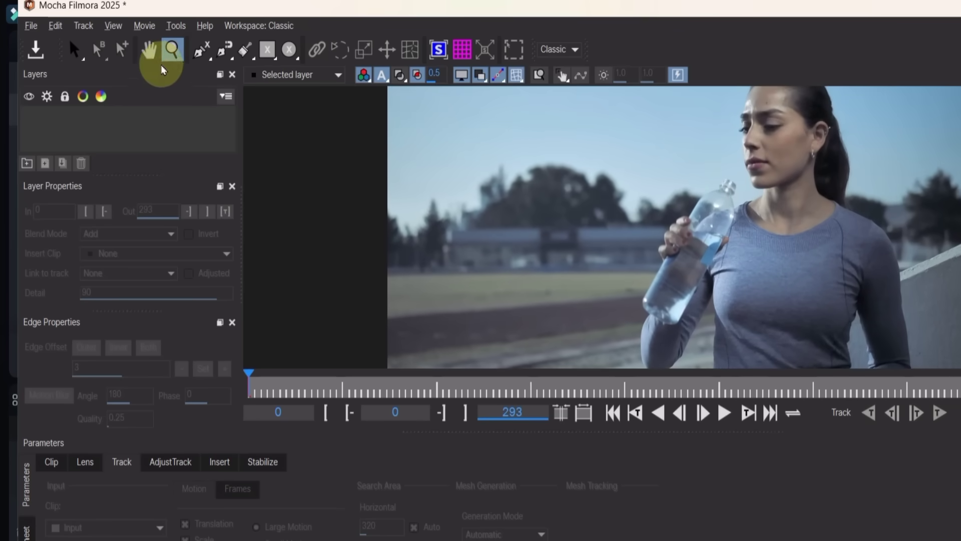
{"action": "left_click", "coordinate": [149, 49]}
{"action": "left_click_drag", "start_coordinate": [811, 284], "coordinate": [721, 268]}
{"action": "scroll", "coordinate": [741, 313], "scroll_direction": "up", "scroll_amount": 2}
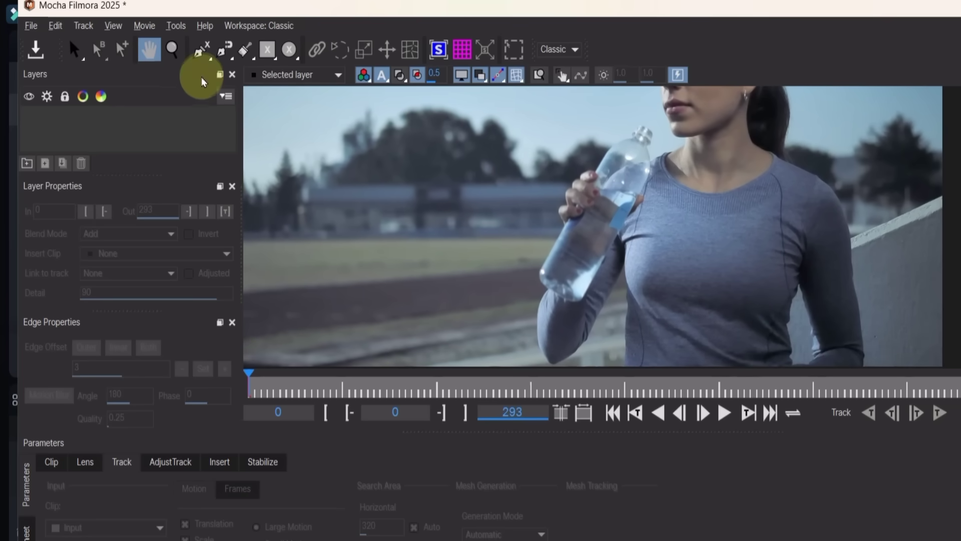
{"action": "left_click", "coordinate": [199, 57]}
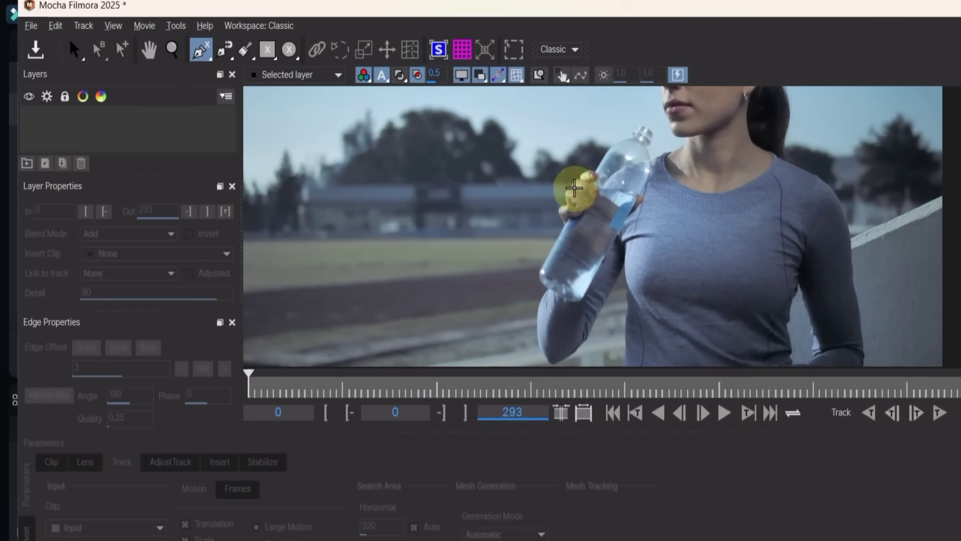
{"action": "left_click", "coordinate": [628, 365]}
{"action": "left_click", "coordinate": [624, 310]}
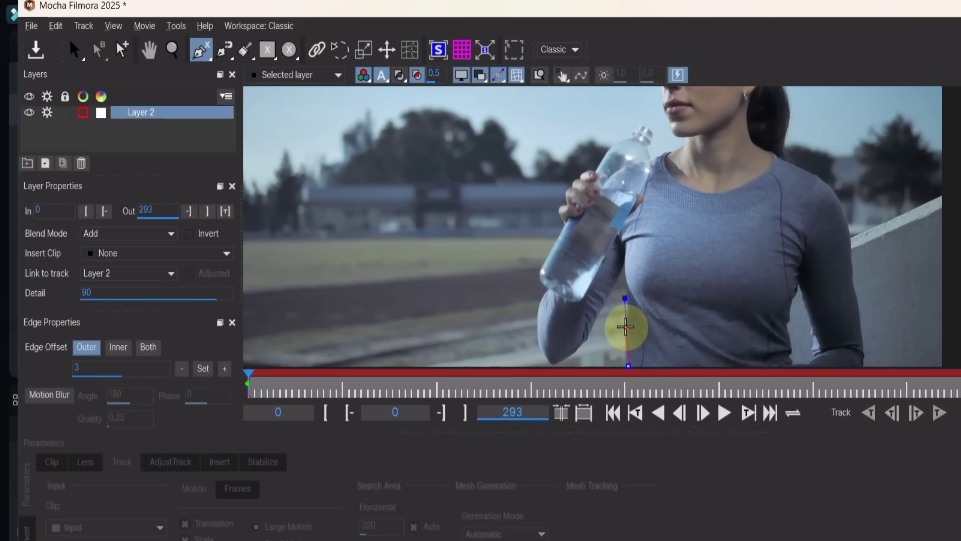
{"action": "left_click", "coordinate": [629, 318]}
{"action": "left_click", "coordinate": [630, 280]}
{"action": "left_click", "coordinate": [634, 232]}
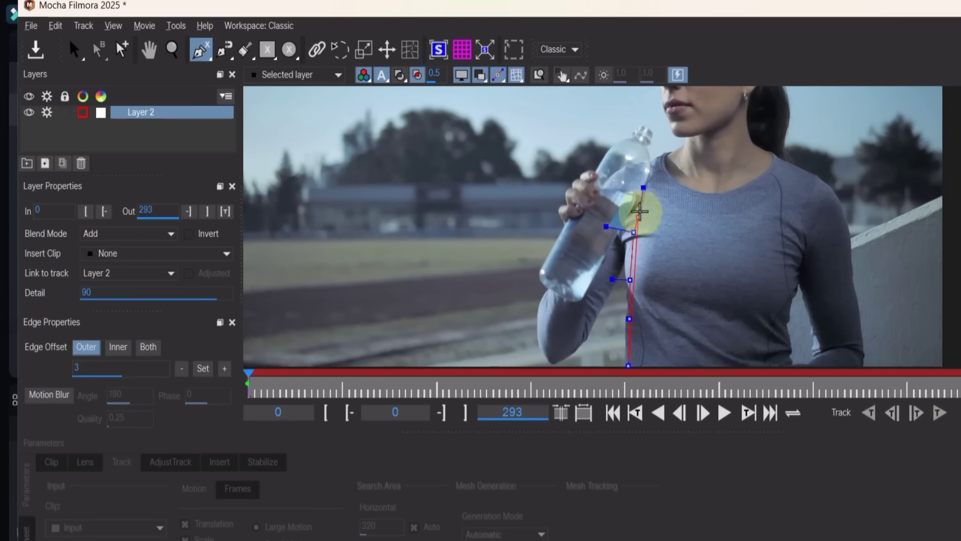
{"action": "left_click", "coordinate": [643, 193]}
{"action": "left_click", "coordinate": [655, 181]}
{"action": "left_click", "coordinate": [675, 179]}
{"action": "left_click", "coordinate": [691, 194]}
{"action": "left_click", "coordinate": [745, 205]}
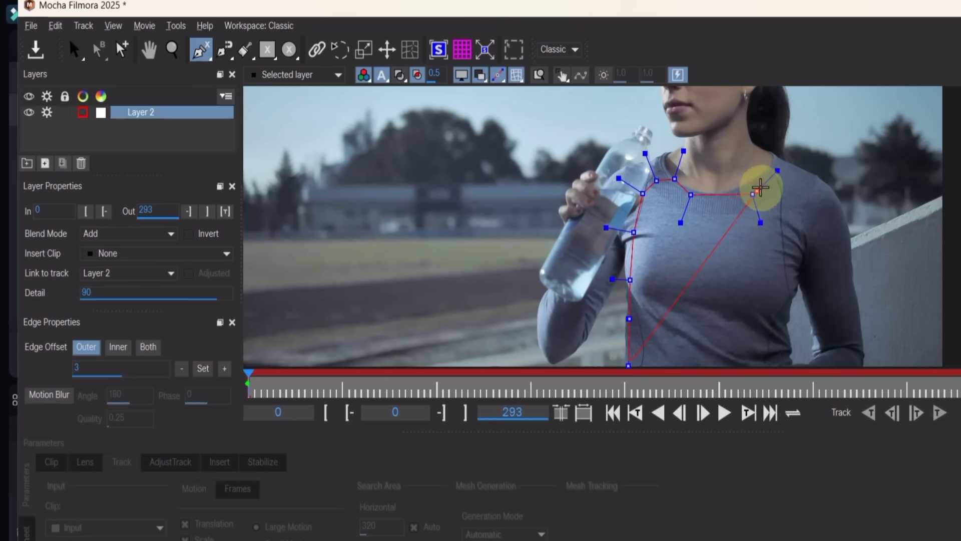
{"action": "left_click", "coordinate": [772, 179]}
{"action": "left_click", "coordinate": [787, 191]}
{"action": "left_click", "coordinate": [802, 205]}
{"action": "left_click", "coordinate": [804, 251]}
{"action": "left_click", "coordinate": [796, 293]}
{"action": "left_click", "coordinate": [787, 318]}
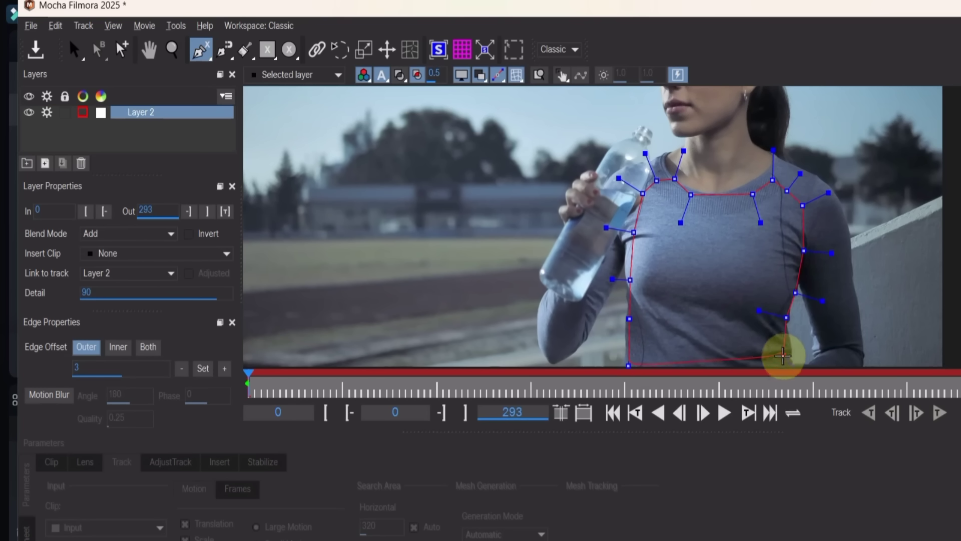
{"action": "key", "text": "s"}
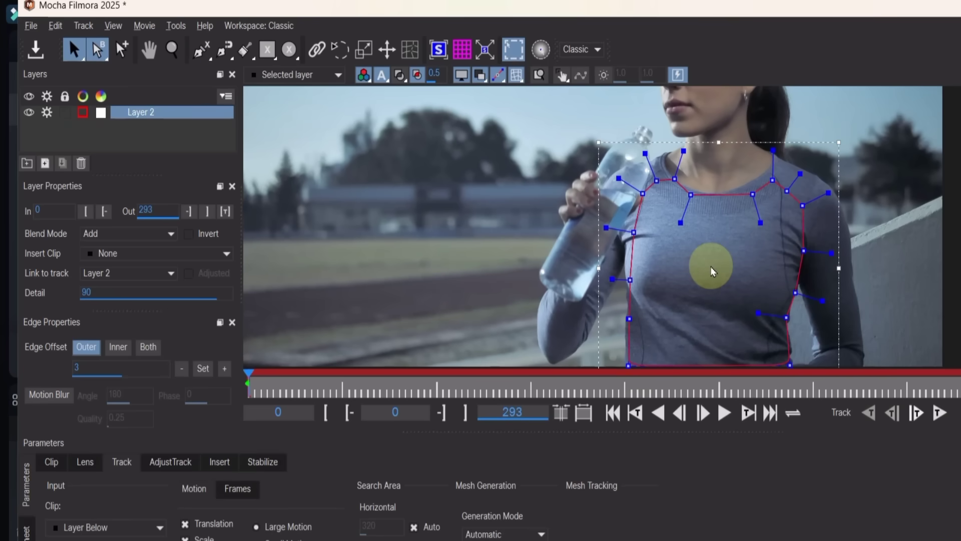
Show the planar surface and fit its four corners to the outlined shirt front
{"action": "scroll", "coordinate": [713, 271], "scroll_direction": "up", "scroll_amount": 1}
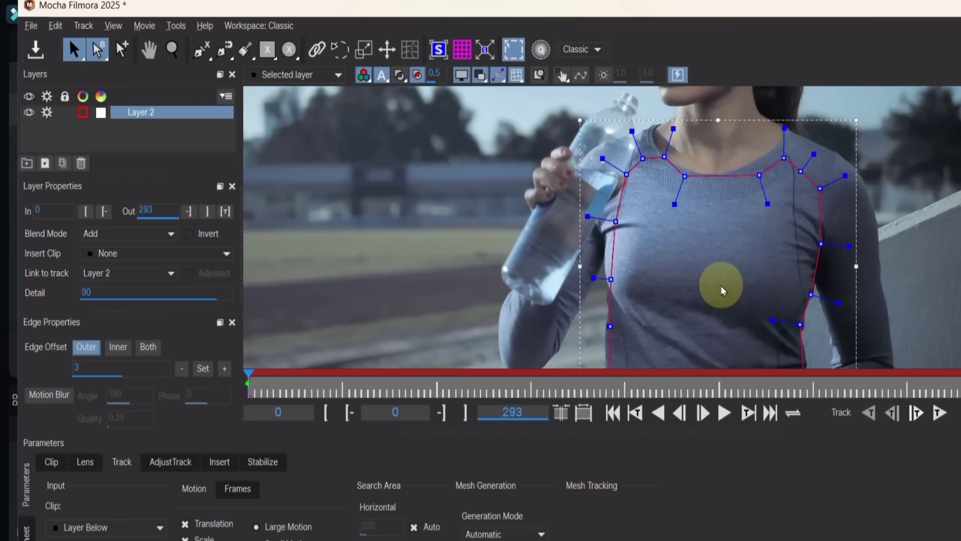
{"action": "scroll", "coordinate": [722, 290], "scroll_direction": "down", "scroll_amount": 1}
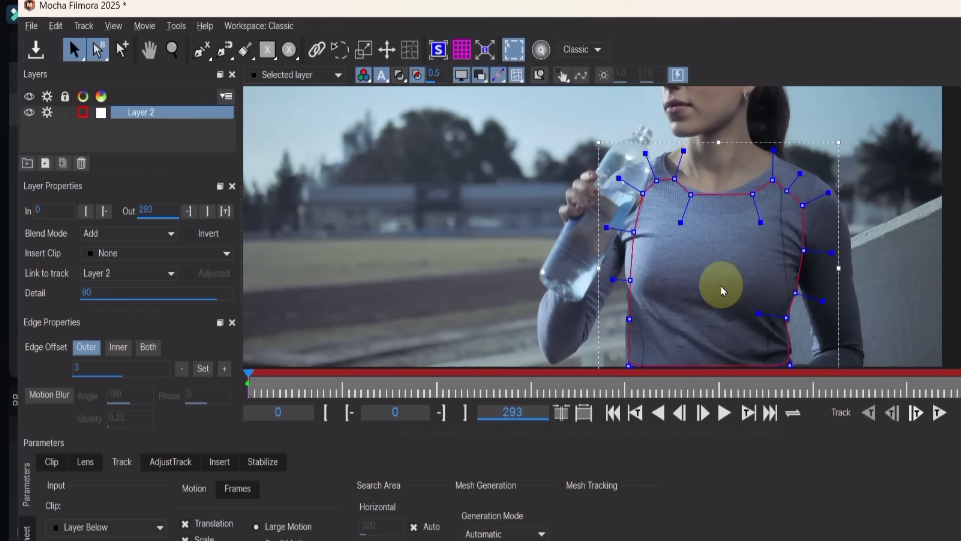
{"action": "left_click", "coordinate": [438, 49]}
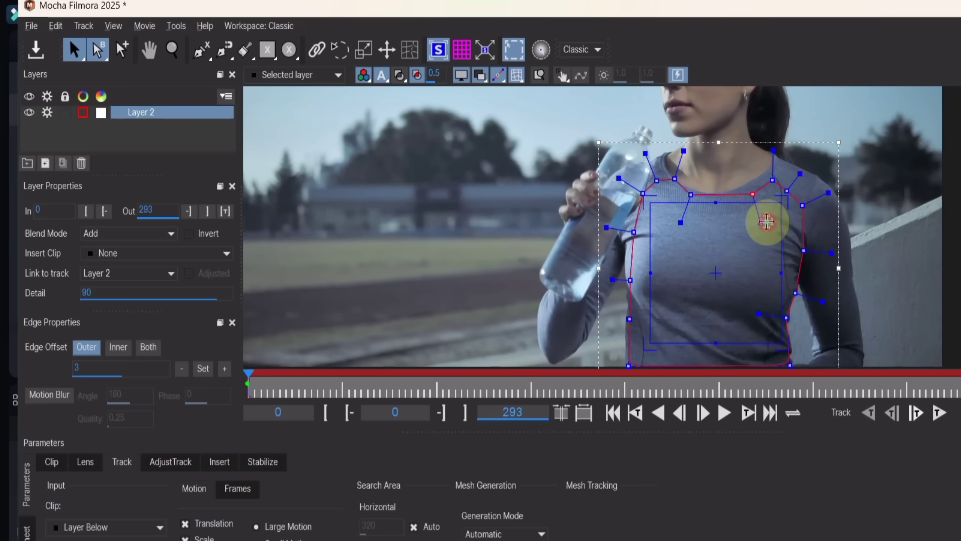
{"action": "left_click_drag", "start_coordinate": [755, 214], "coordinate": [795, 189]}
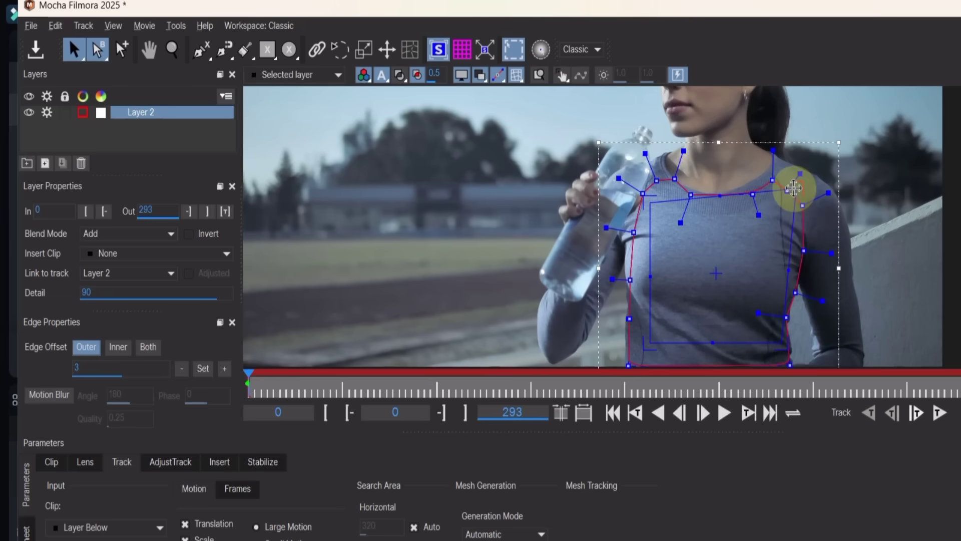
{"action": "left_click_drag", "start_coordinate": [650, 204], "coordinate": [642, 195]}
{"action": "left_click_drag", "start_coordinate": [648, 343], "coordinate": [628, 359]}
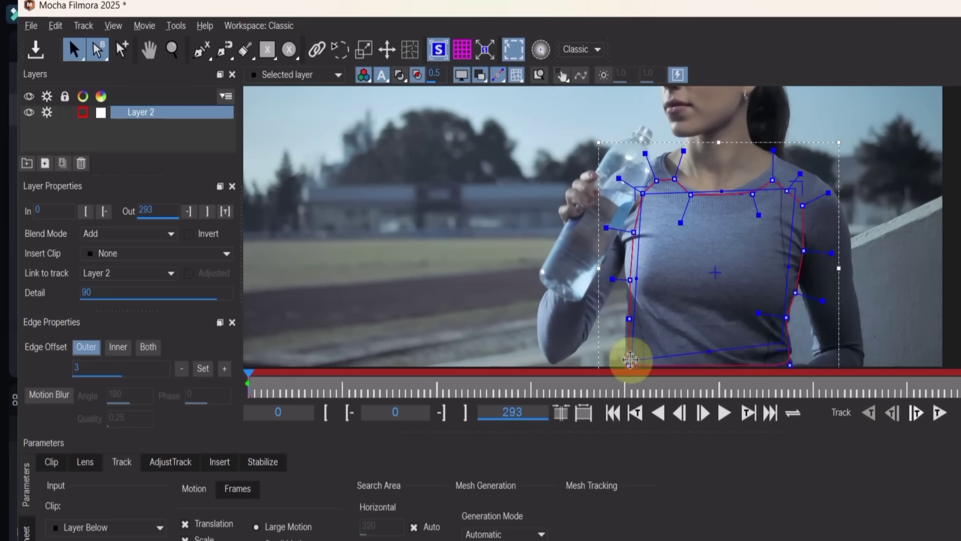
{"action": "left_click_drag", "start_coordinate": [782, 343], "coordinate": [780, 341]}
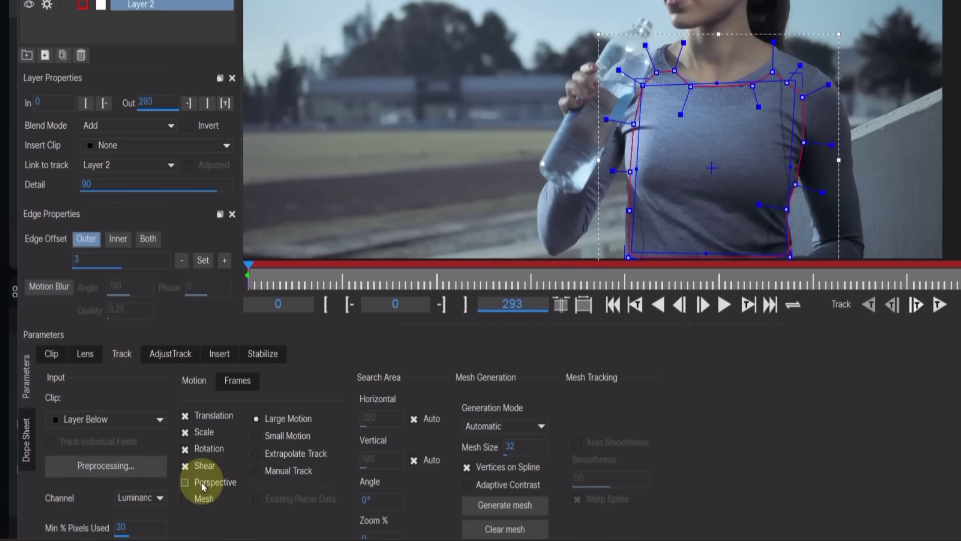
Enable Perspective and Mesh tracking for the shirt layer and generate a Uniform mesh with a mesh size of 20
{"action": "left_click", "coordinate": [201, 499]}
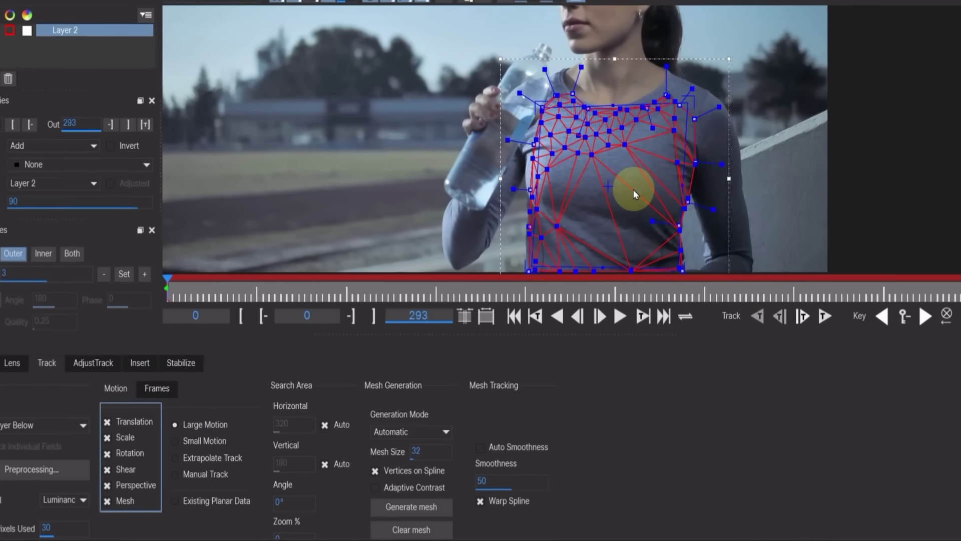
{"action": "left_click", "coordinate": [338, 427]}
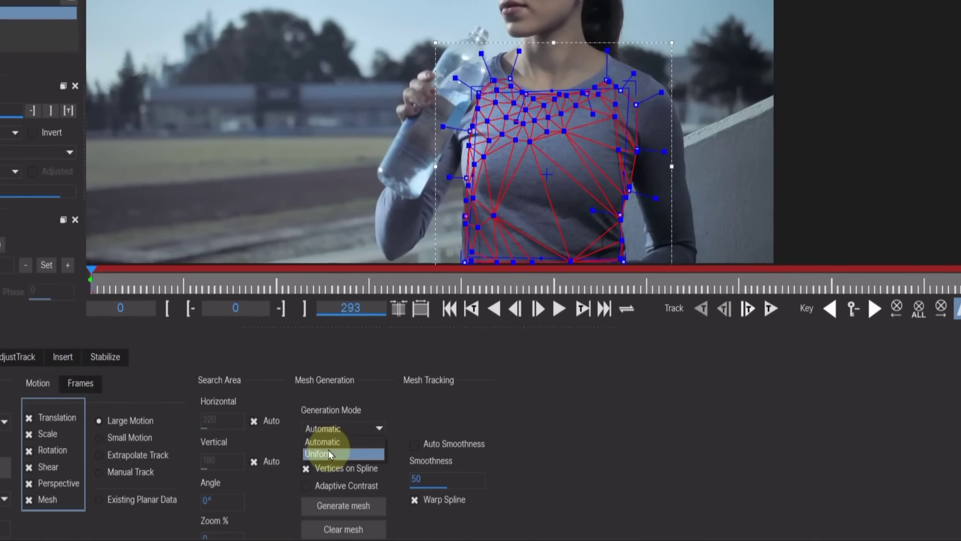
{"action": "left_click", "coordinate": [351, 454]}
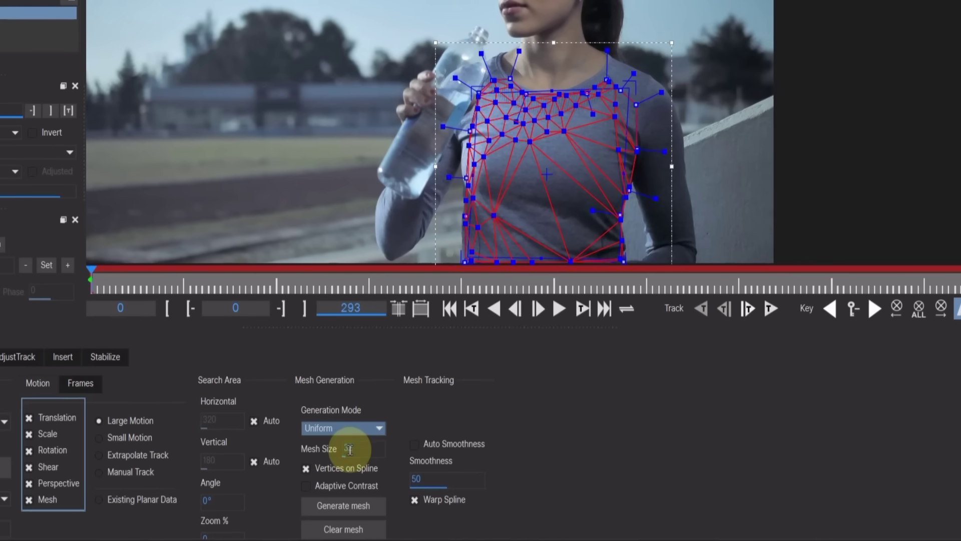
{"action": "left_click", "coordinate": [350, 447]}
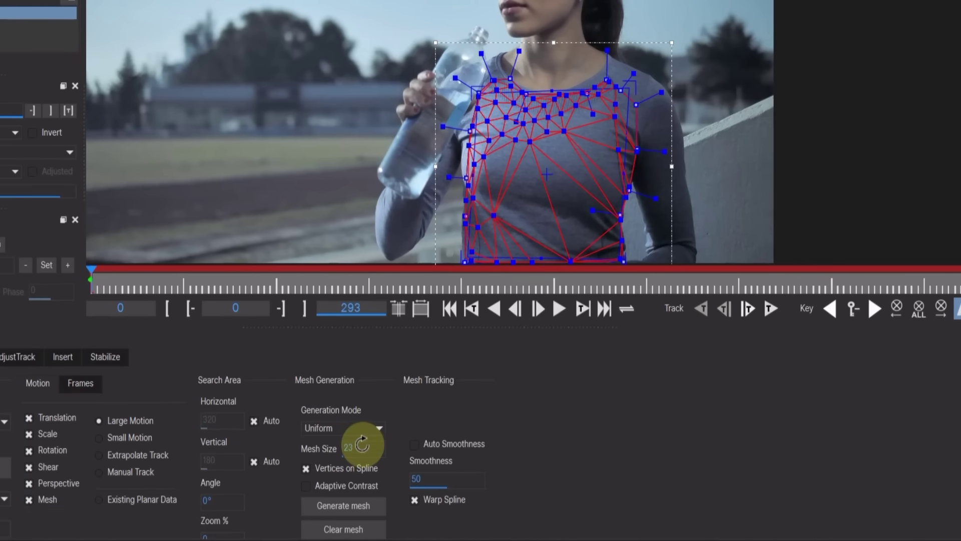
{"action": "left_click", "coordinate": [331, 504]}
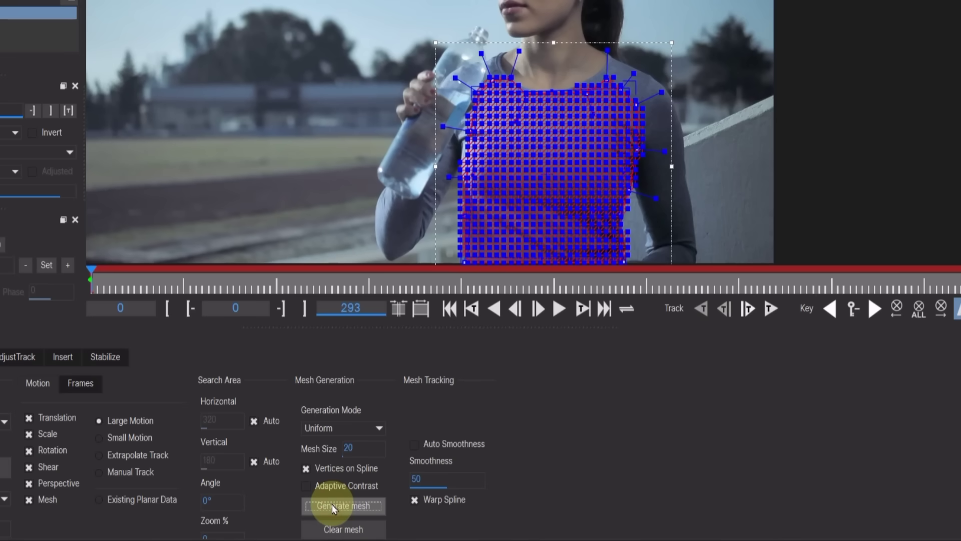
Examine the density and coverage of the generated mesh across the shirt, from the neckline to the lower edge
{"action": "scroll", "coordinate": [578, 200], "scroll_direction": "up", "scroll_amount": 4}
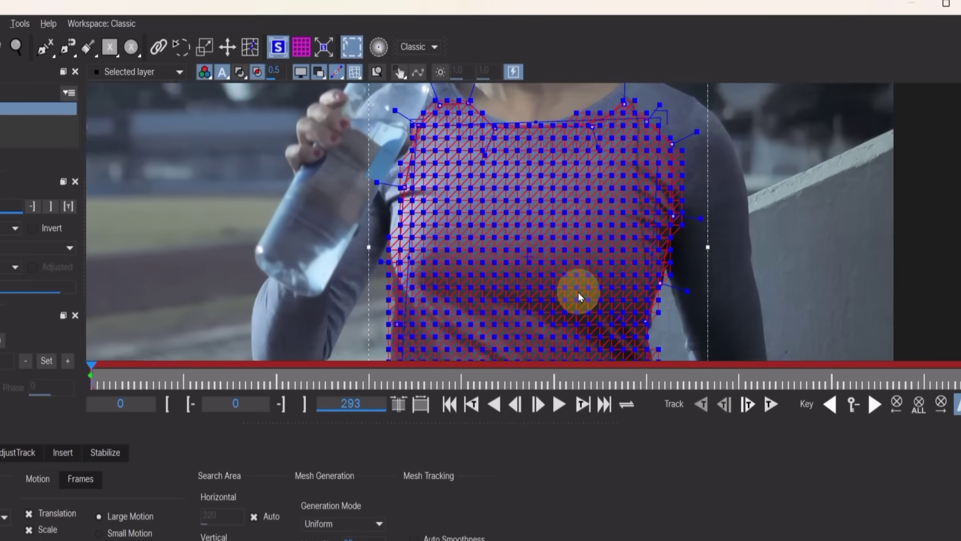
{"action": "scroll", "coordinate": [578, 295], "scroll_direction": "up", "scroll_amount": 1}
{"action": "scroll", "coordinate": [556, 175], "scroll_direction": "down", "scroll_amount": 2}
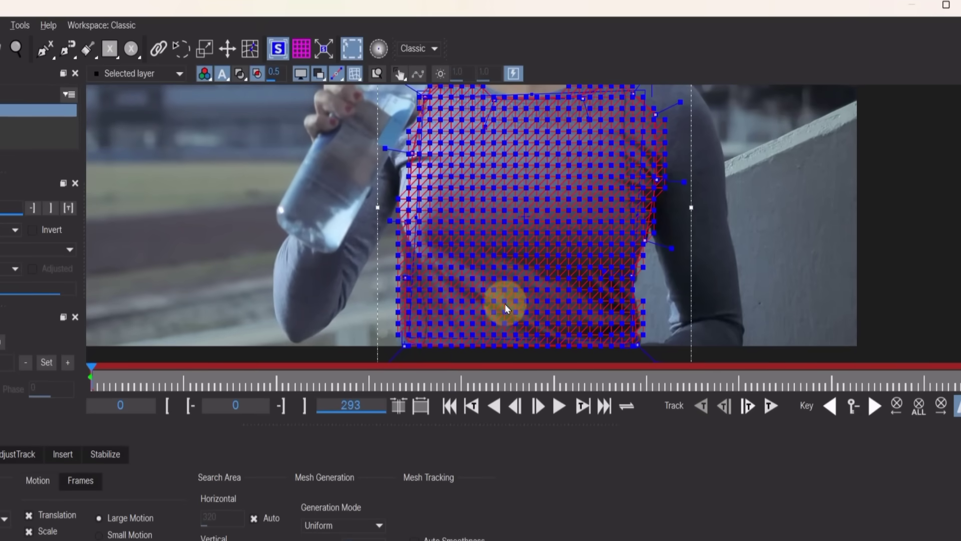
{"action": "scroll", "coordinate": [507, 306], "scroll_direction": "up", "scroll_amount": 4}
{"action": "scroll", "coordinate": [509, 312], "scroll_direction": "down", "scroll_amount": 6}
{"action": "scroll", "coordinate": [537, 134], "scroll_direction": "up", "scroll_amount": 2}
{"action": "scroll", "coordinate": [533, 187], "scroll_direction": "down", "scroll_amount": 1}
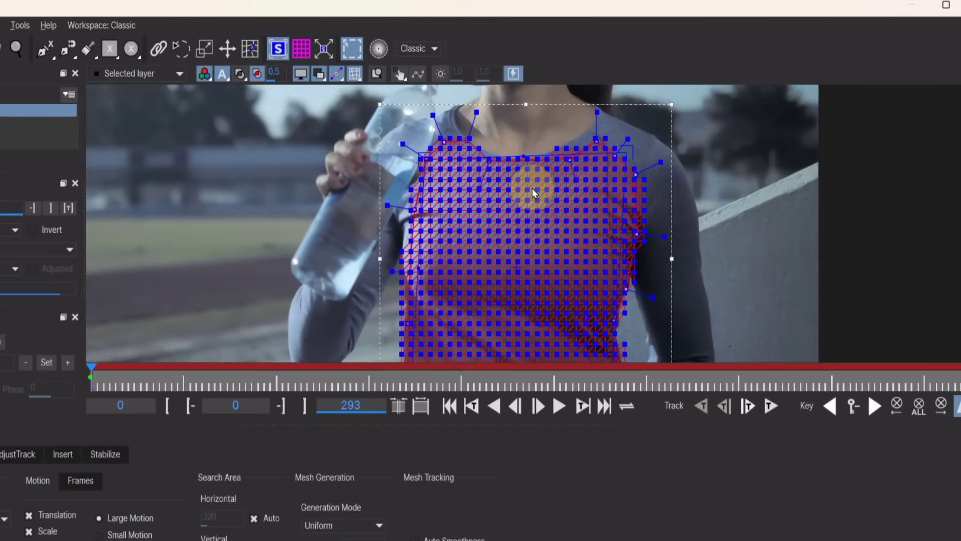
{"action": "scroll", "coordinate": [533, 189], "scroll_direction": "down", "scroll_amount": 1}
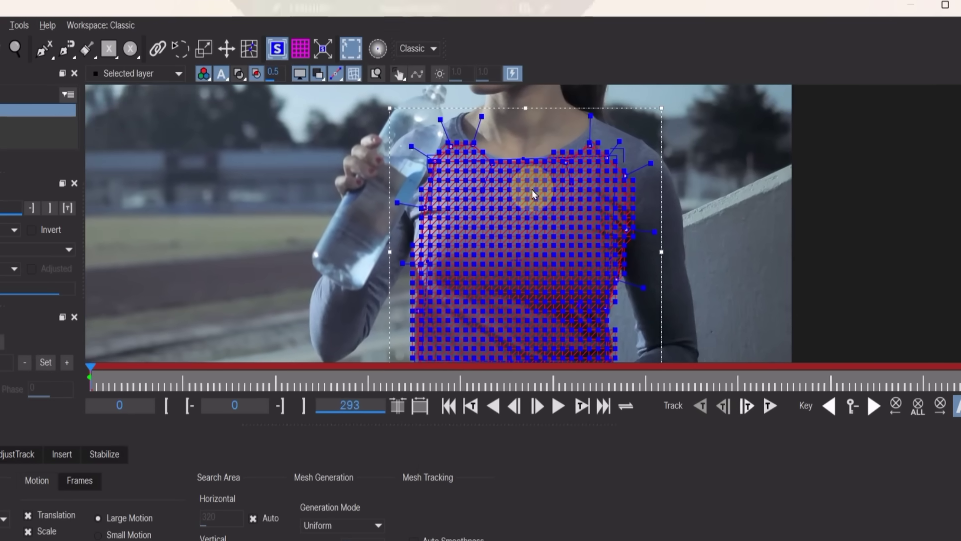
Track the shirt layer forward through the clip to its end and return the playhead to the first frame
{"action": "mouse_move", "coordinate": [78, 373]}
{"action": "left_mouse_down"}
{"action": "mouse_move", "coordinate": [321, 369]}
{"action": "mouse_move", "coordinate": [70, 379]}
{"action": "mouse_move", "coordinate": [71, 371]}
{"action": "left_mouse_up"}
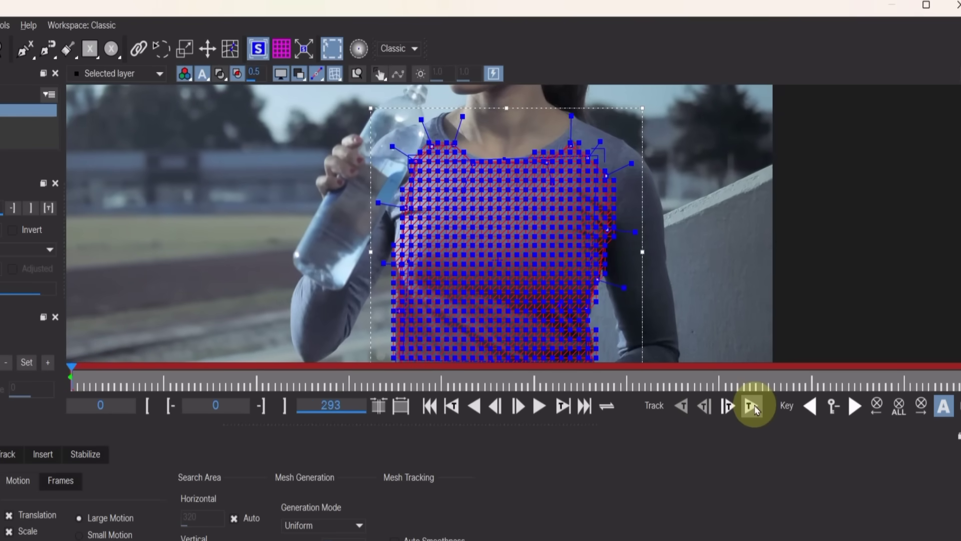
{"action": "left_click", "coordinate": [752, 407]}
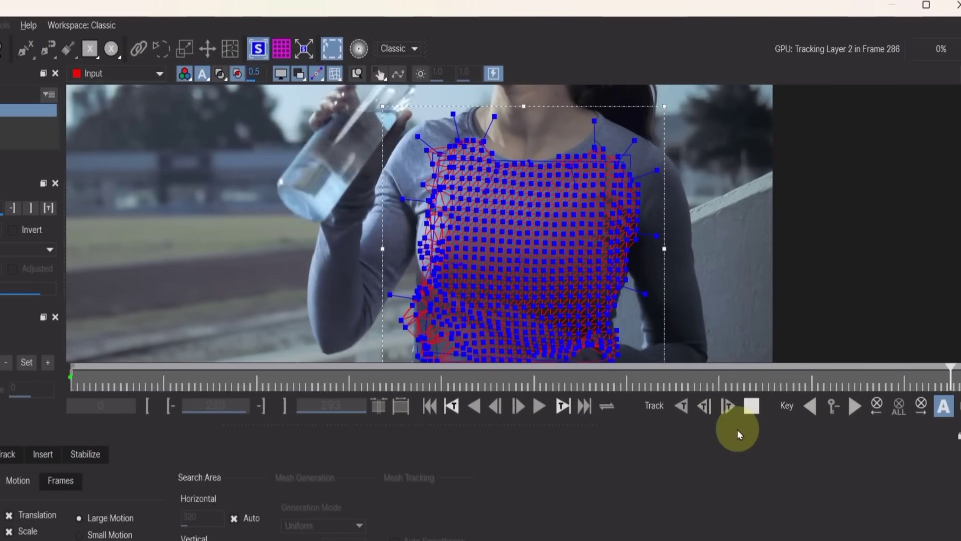
{"action": "left_click_drag", "start_coordinate": [827, 371], "coordinate": [54, 375]}
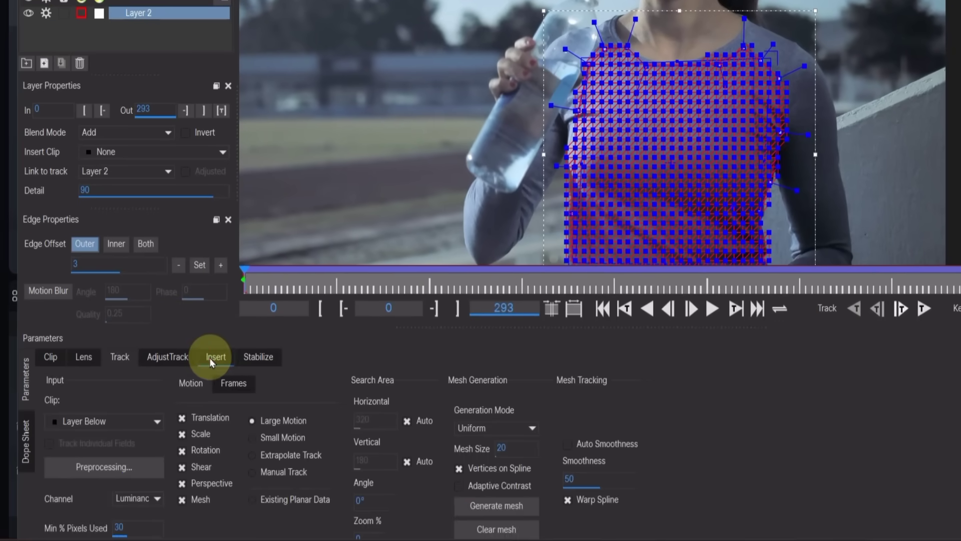
Import the tropical adventure image from New folder as the shirt layer's insert clip
{"action": "left_click", "coordinate": [133, 403]}
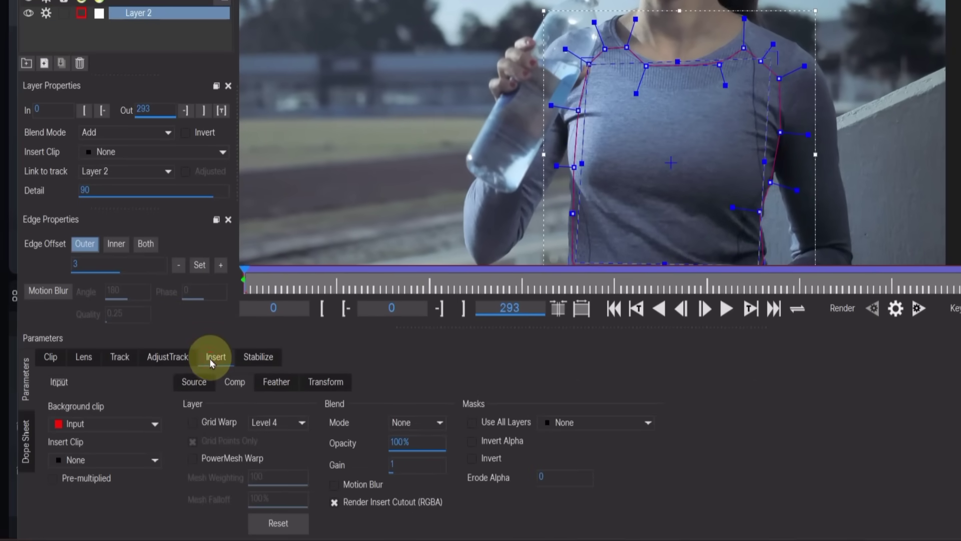
{"action": "left_click", "coordinate": [120, 461]}
{"action": "left_click", "coordinate": [112, 477]}
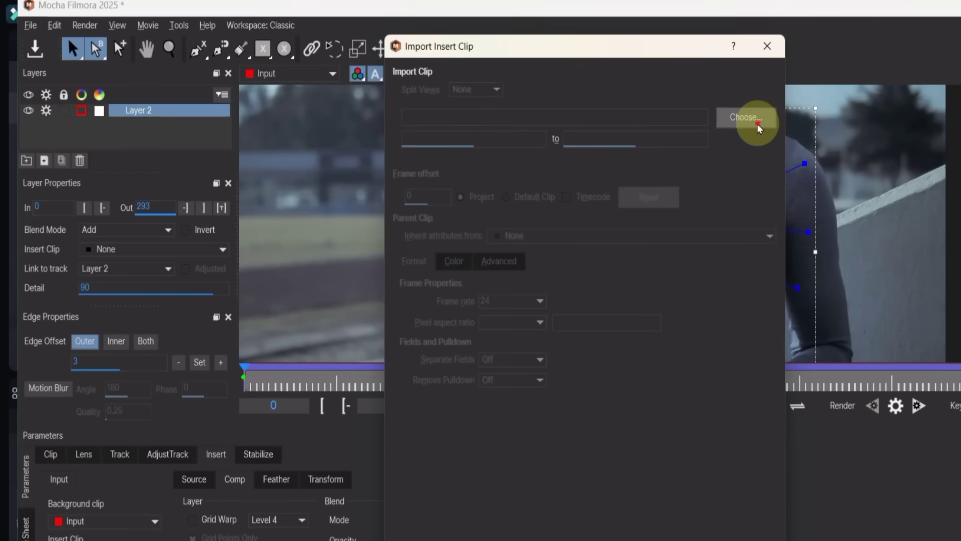
{"action": "left_click", "coordinate": [758, 128]}
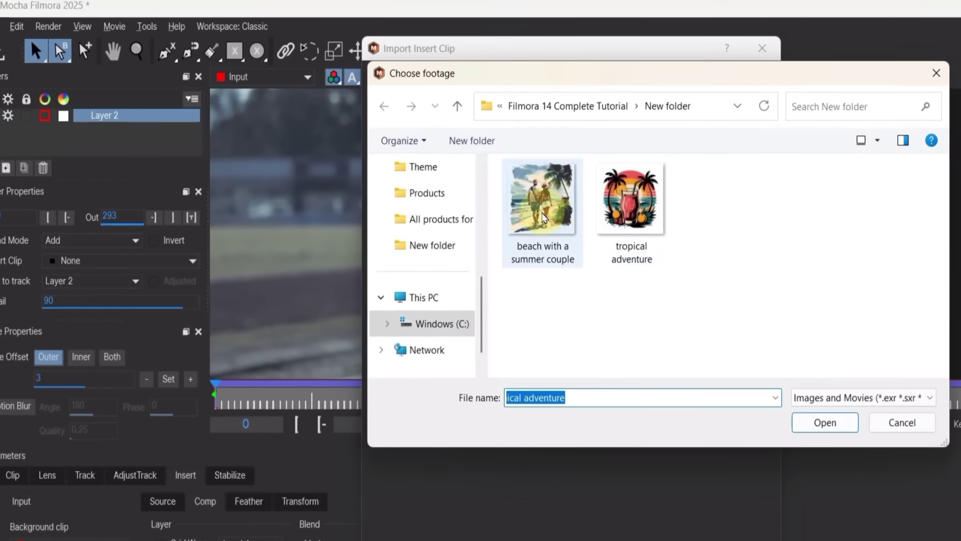
{"action": "left_click", "coordinate": [635, 204]}
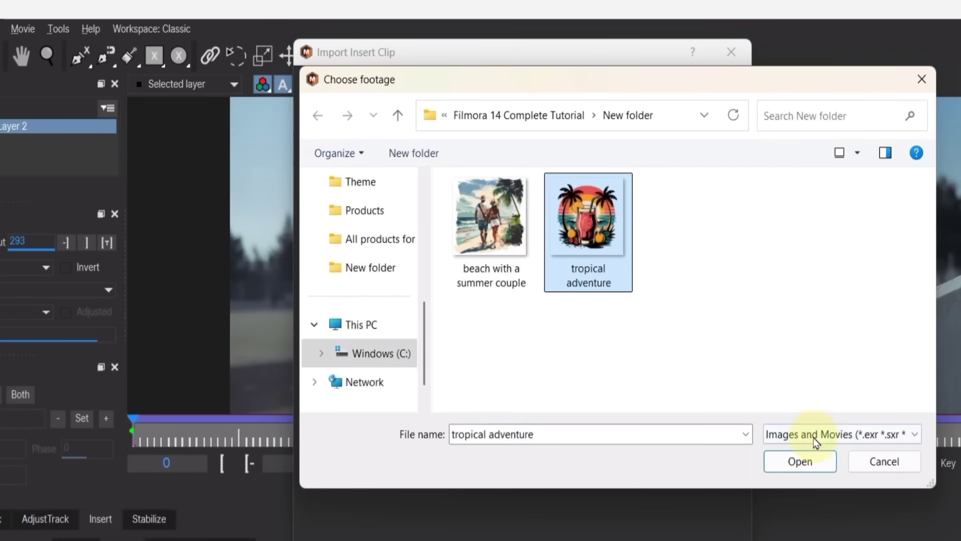
{"action": "left_click", "coordinate": [816, 460]}
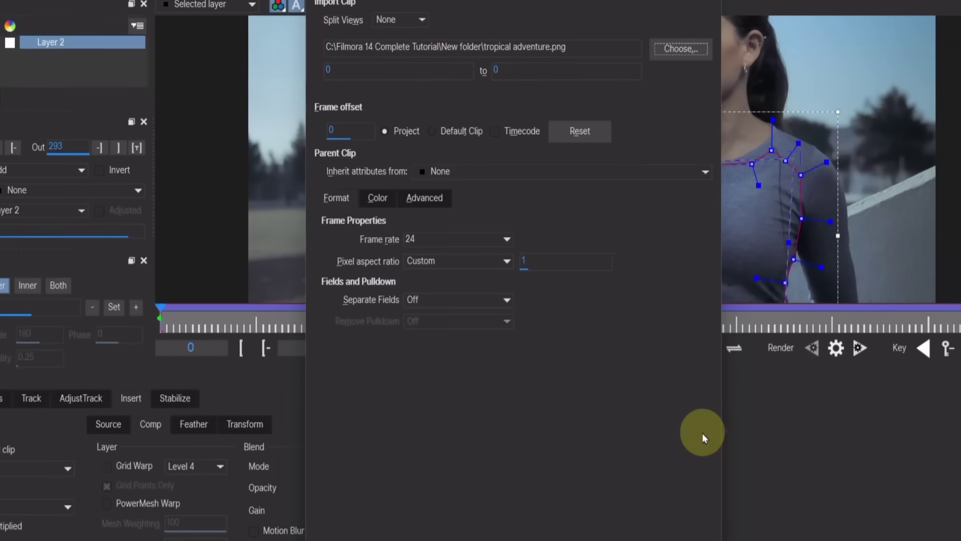
{"action": "left_click", "coordinate": [655, 506]}
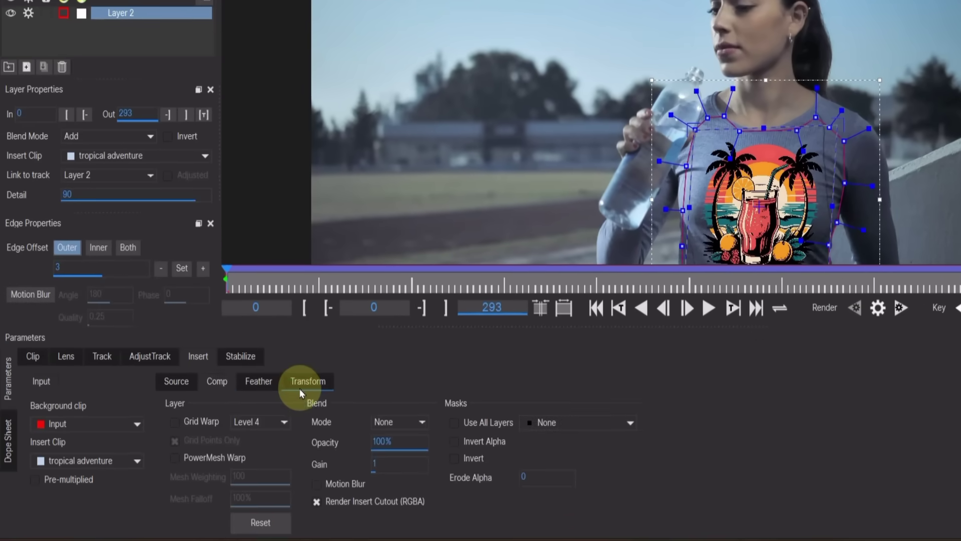
Offset the inserted graphic with Position Y 0.04, Rotation -5°, Scale 0.88, Shear X -0.03 and Shear Y 1.1
{"action": "left_click", "coordinate": [281, 400]}
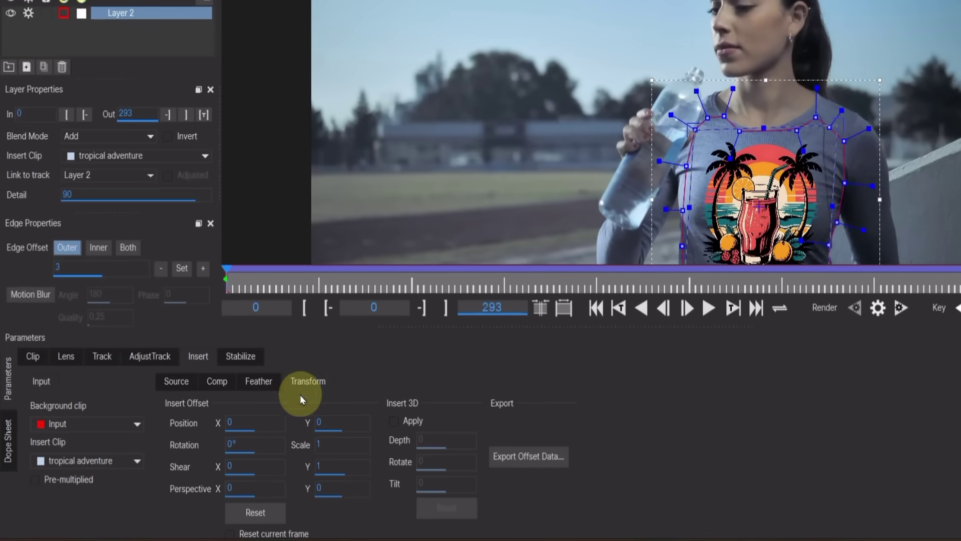
{"action": "left_click_drag", "start_coordinate": [253, 403], "coordinate": [295, 435]}
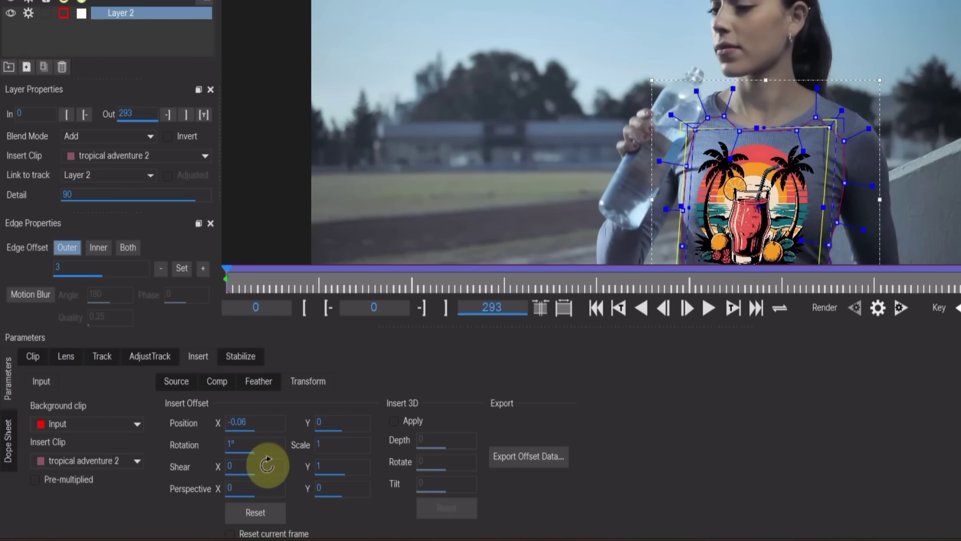
{"action": "mouse_move", "coordinate": [271, 466]}
{"action": "left_mouse_down"}
{"action": "mouse_move", "coordinate": [272, 451]}
{"action": "mouse_move", "coordinate": [272, 464]}
{"action": "left_mouse_up"}
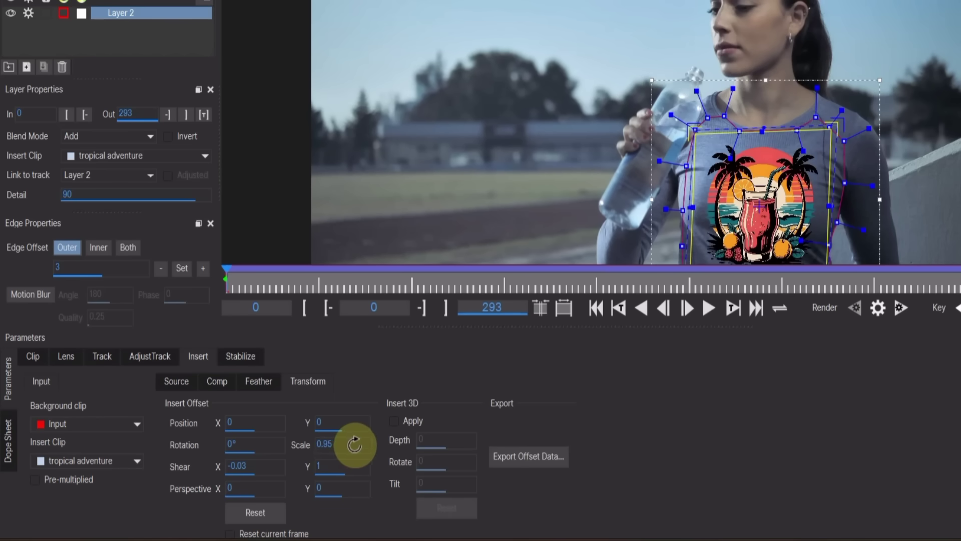
{"action": "left_click_drag", "start_coordinate": [353, 426], "coordinate": [353, 441]}
{"action": "mouse_move", "coordinate": [353, 466]}
{"action": "left_mouse_down"}
{"action": "mouse_move", "coordinate": [375, 473]}
{"action": "mouse_move", "coordinate": [354, 466]}
{"action": "left_mouse_up"}
{"action": "left_click_drag", "start_coordinate": [267, 446], "coordinate": [267, 451]}
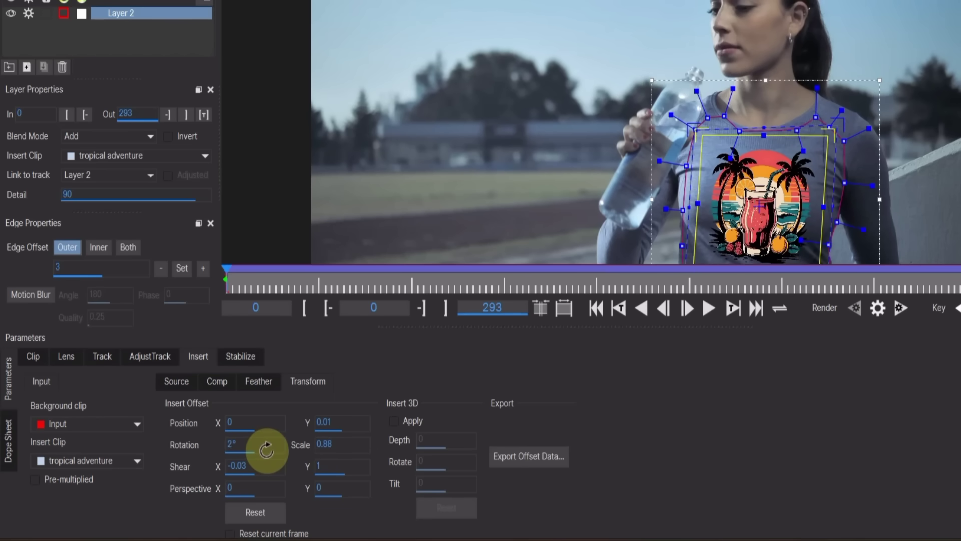
{"action": "left_click_drag", "start_coordinate": [267, 450], "coordinate": [267, 449]}
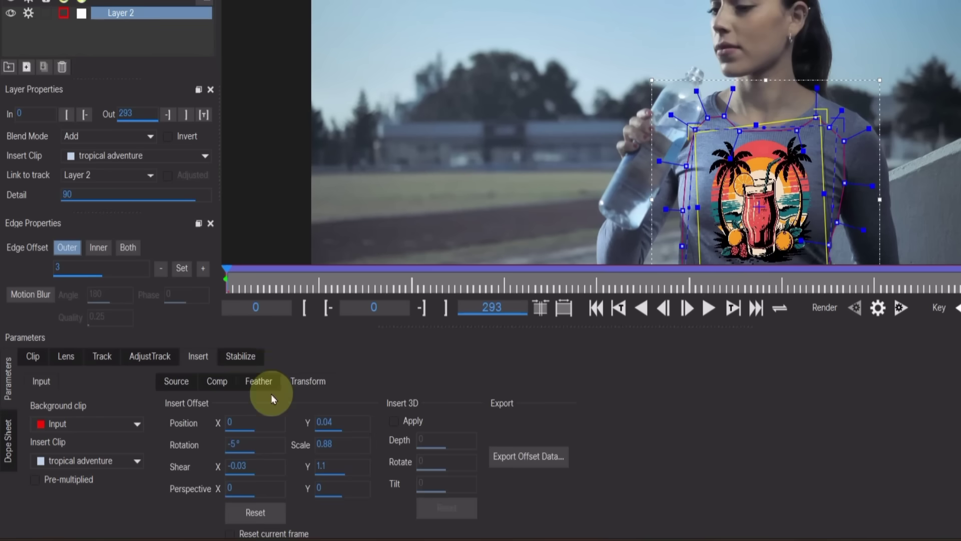
Test and reset the insert's edge feathering, and feather its right edge by 0.19 and bottom edge by 0.35
{"action": "left_click", "coordinate": [259, 379]}
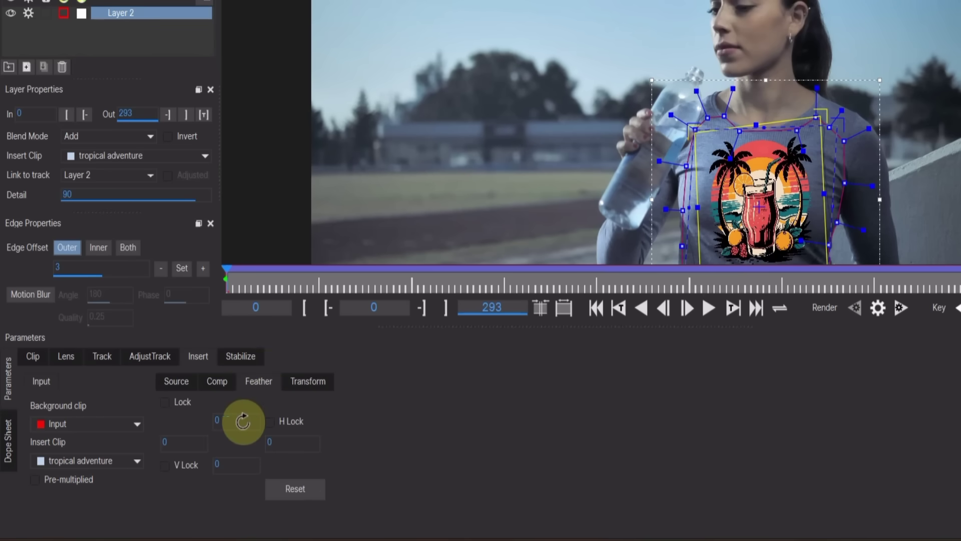
{"action": "left_click_drag", "start_coordinate": [242, 421], "coordinate": [253, 423]}
{"action": "left_click", "coordinate": [295, 488]}
{"action": "left_click_drag", "start_coordinate": [195, 443], "coordinate": [209, 464]}
{"action": "left_click", "coordinate": [306, 381]}
{"action": "left_click", "coordinate": [256, 386]}
{"action": "left_click_drag", "start_coordinate": [284, 439], "coordinate": [284, 441]}
{"action": "left_click_drag", "start_coordinate": [192, 441], "coordinate": [231, 460]}
Compare the Overlay, Color Dodge, Darken and Multiply blend modes on the shirt graphic and settle on Overlay
{"action": "left_click", "coordinate": [219, 383]}
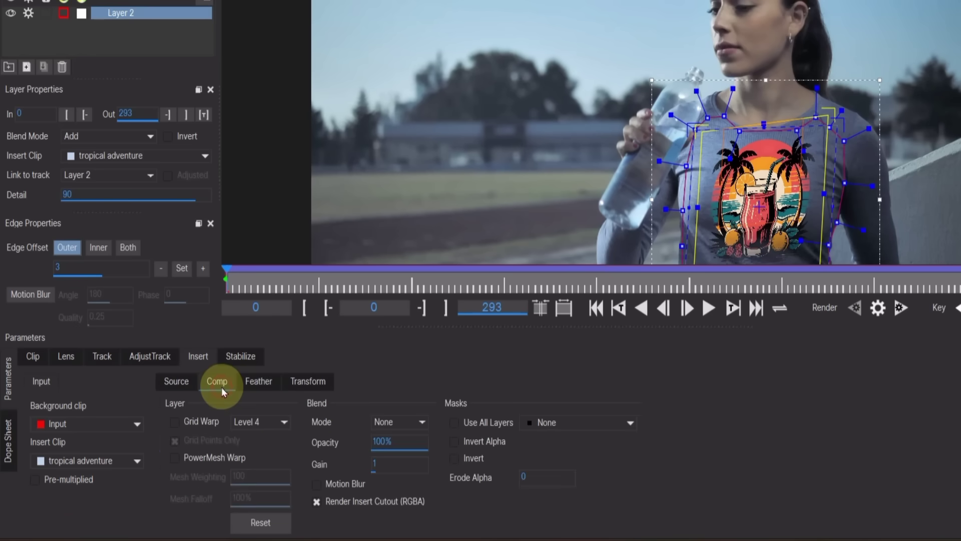
{"action": "left_click", "coordinate": [398, 422]}
{"action": "left_click", "coordinate": [393, 515]}
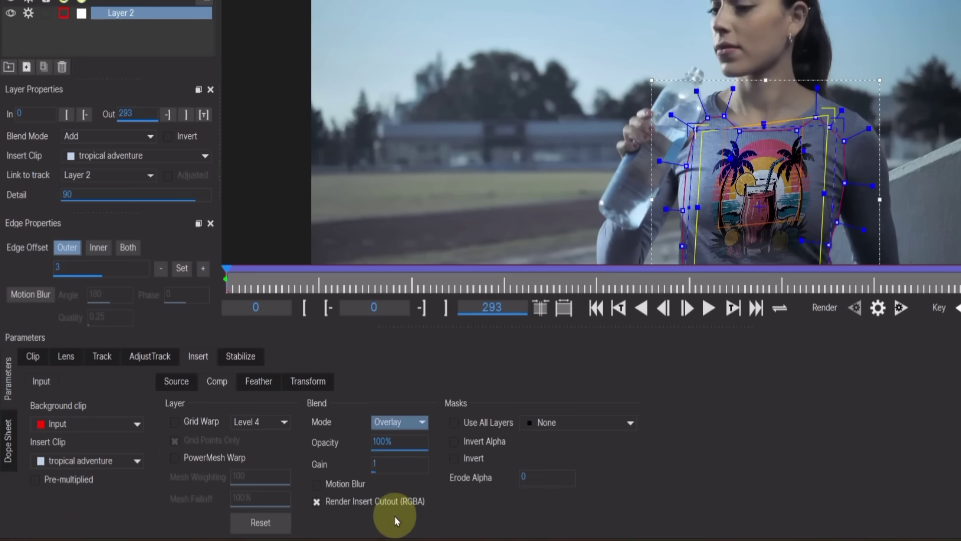
{"action": "left_click", "coordinate": [395, 426]}
{"action": "left_click", "coordinate": [400, 508]}
{"action": "left_click", "coordinate": [409, 425]}
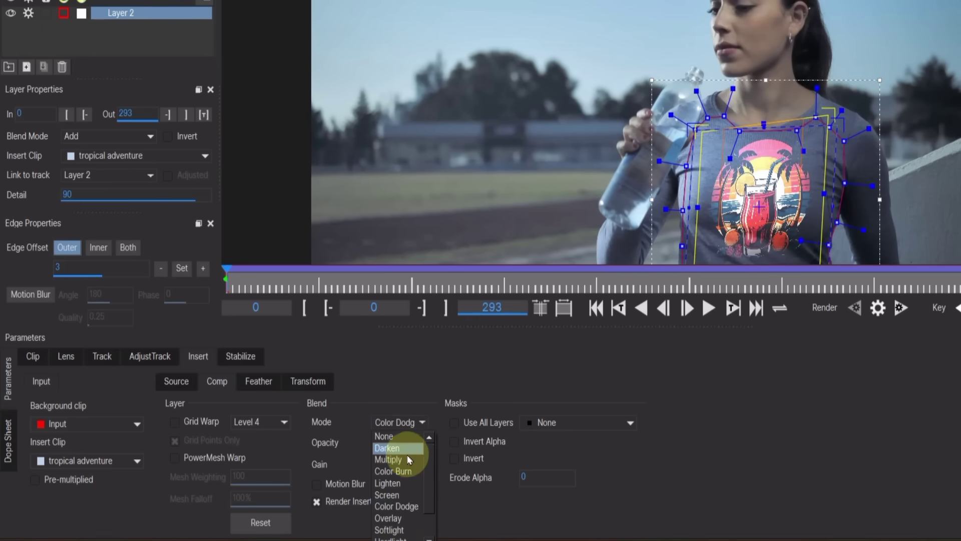
{"action": "left_click", "coordinate": [407, 450]}
{"action": "left_click", "coordinate": [406, 428]}
{"action": "left_click", "coordinate": [396, 459]}
{"action": "left_click", "coordinate": [407, 429]}
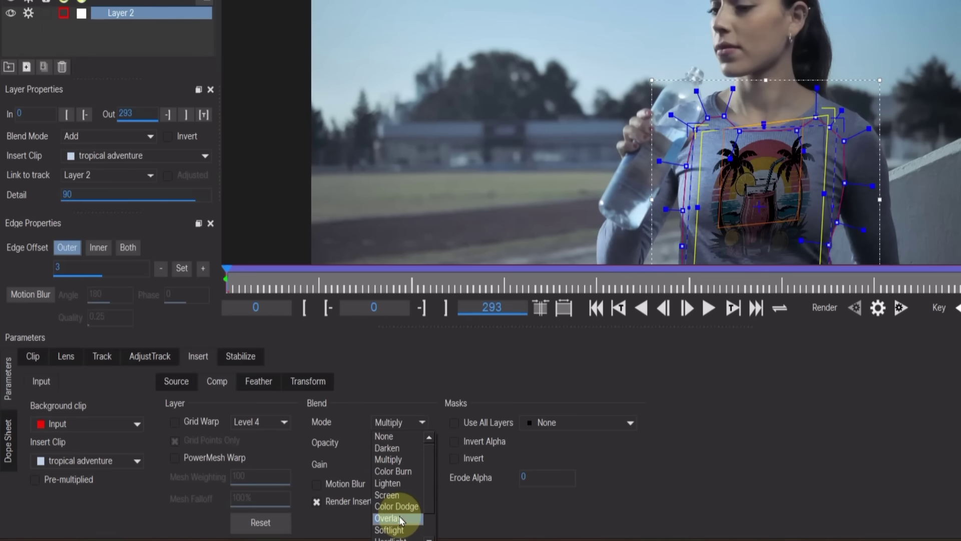
{"action": "left_click", "coordinate": [400, 518]}
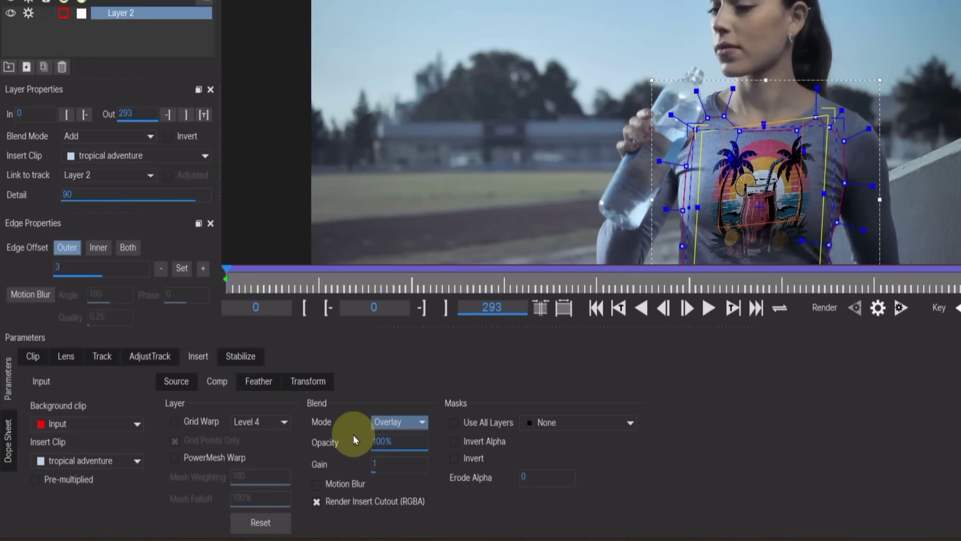
Apply a slight feather to the left edge of the inserted graphic
{"action": "left_click", "coordinate": [259, 382]}
{"action": "left_click_drag", "start_coordinate": [195, 443], "coordinate": [193, 442]}
{"action": "scroll", "coordinate": [192, 442], "scroll_direction": "down", "scroll_amount": 4}
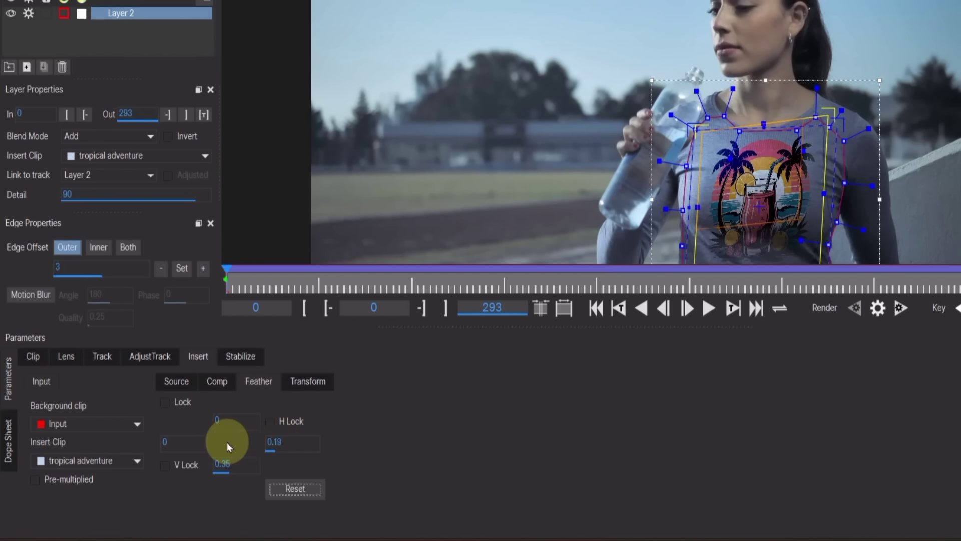
{"action": "left_click_drag", "start_coordinate": [190, 441], "coordinate": [190, 439]}
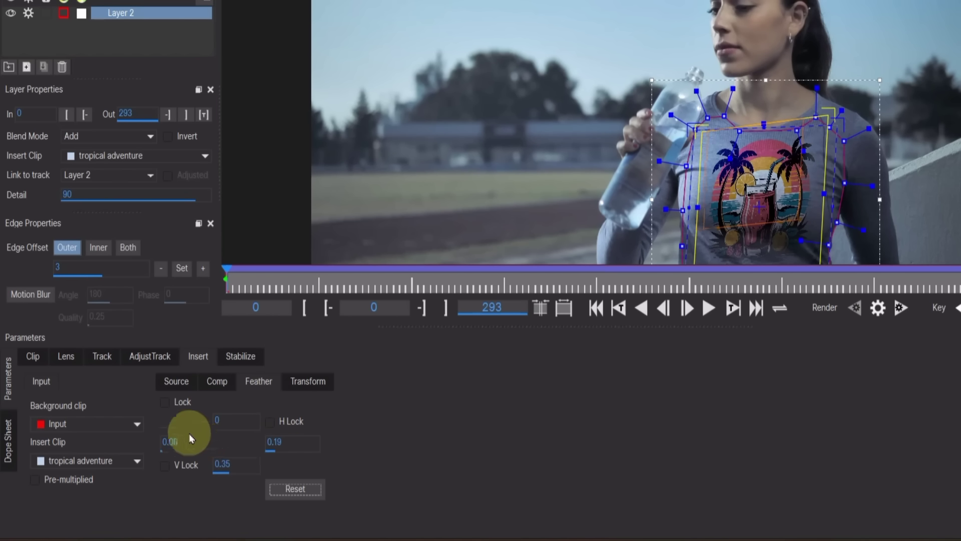
Enable Grid Warp at Level 4 and PowerMesh Warp for the inserted graphic
{"action": "left_click", "coordinate": [216, 383]}
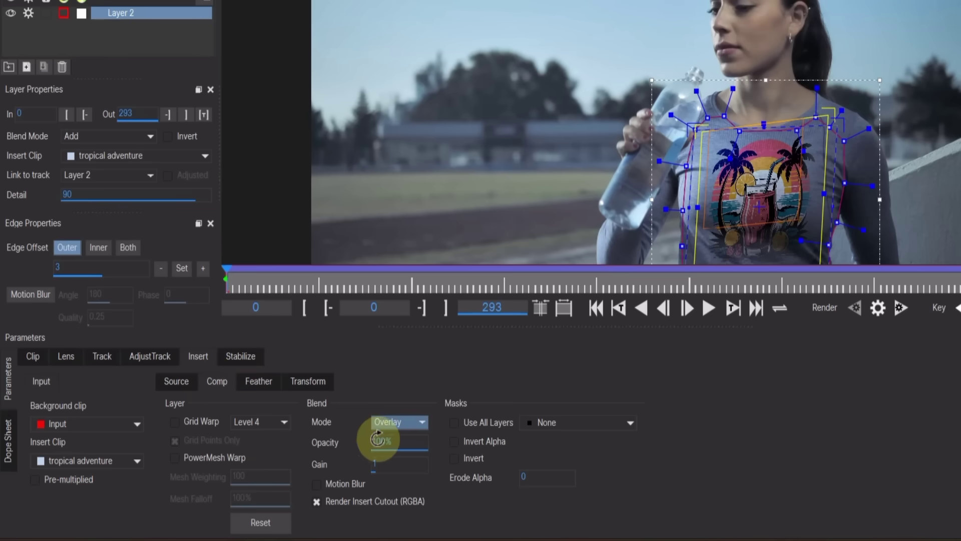
{"action": "left_click", "coordinate": [175, 422]}
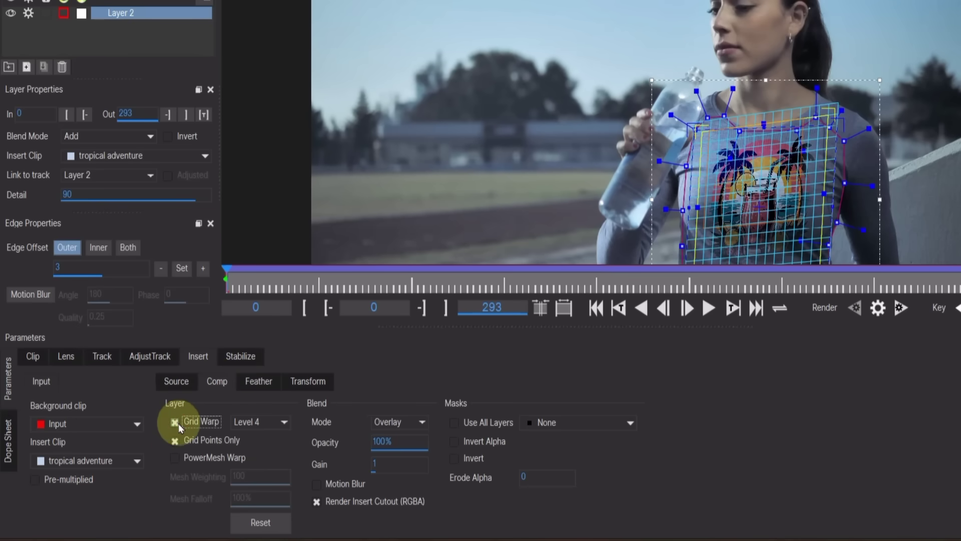
{"action": "left_click", "coordinate": [173, 461]}
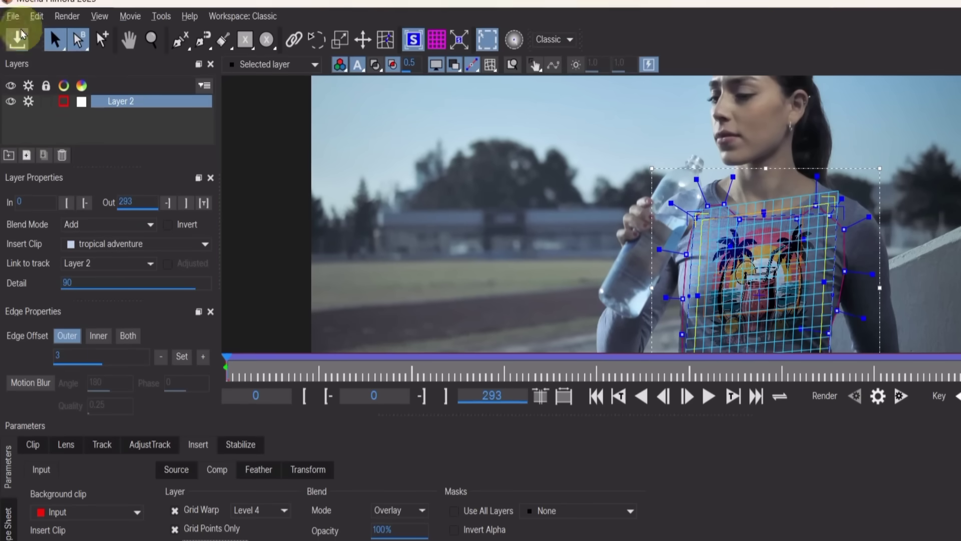
Save the Mocha Filmora project and close it to return to Wondershare Filmora
{"action": "left_click", "coordinate": [14, 17]}
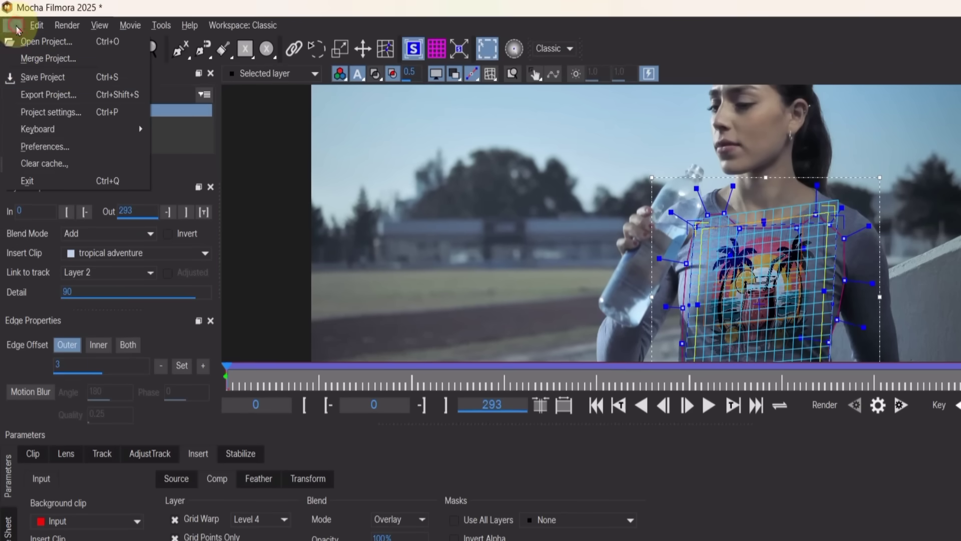
{"action": "left_click", "coordinate": [55, 78]}
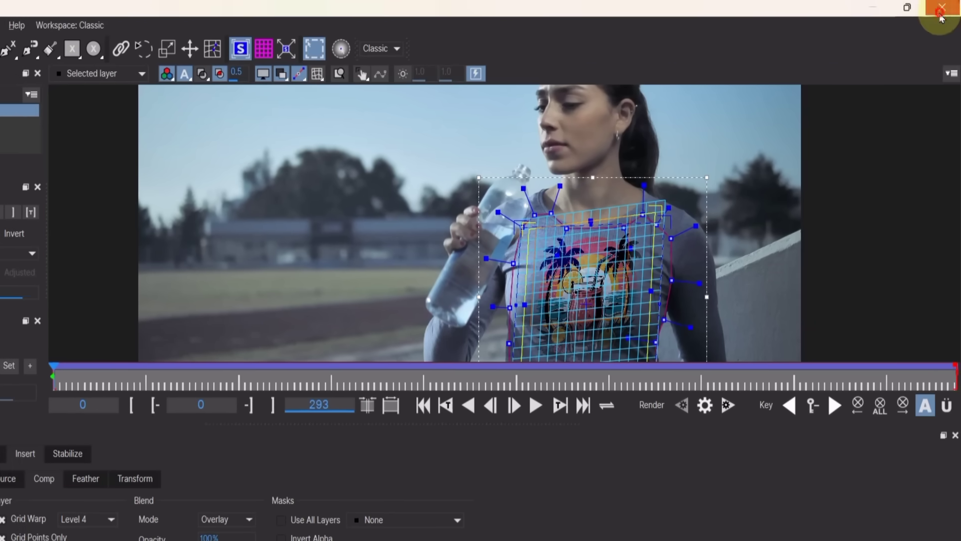
{"action": "left_click", "coordinate": [941, 15]}
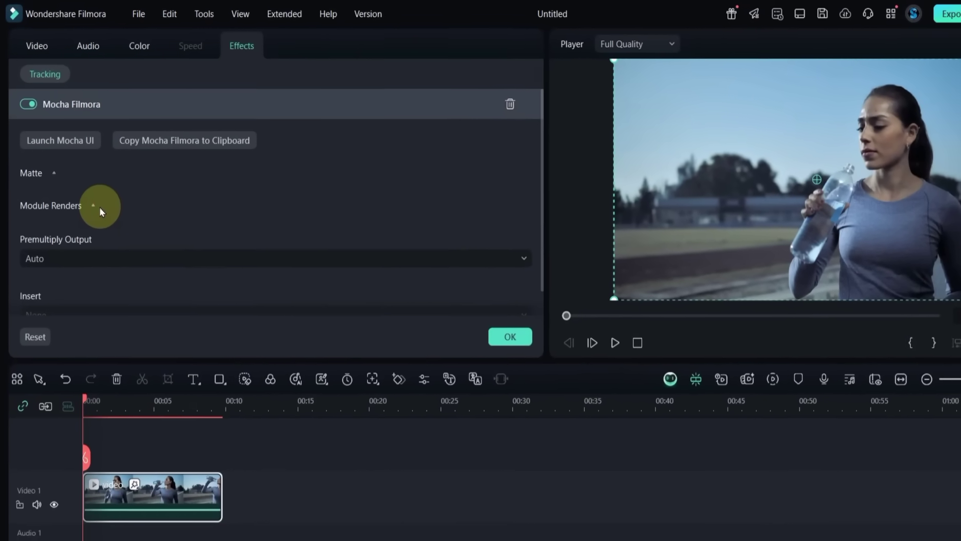
Turn on Module Renders for the Mocha Filmora effect and play back the rendered timeline preview
{"action": "left_click", "coordinate": [87, 183]}
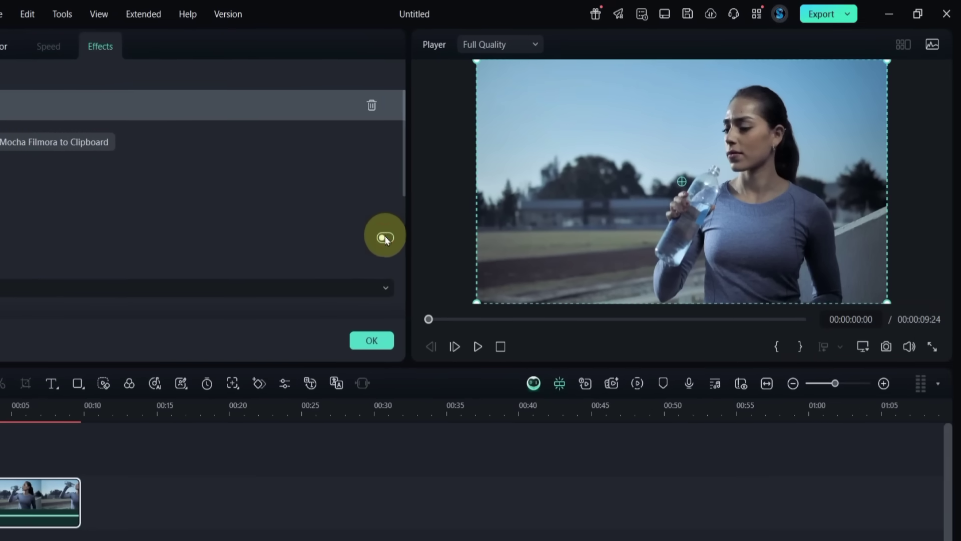
{"action": "left_click", "coordinate": [386, 237]}
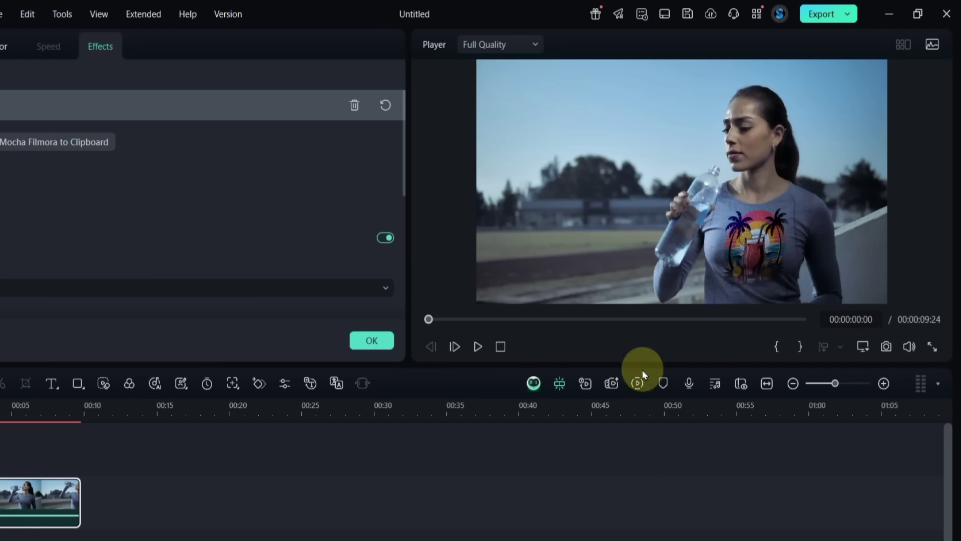
{"action": "left_click", "coordinate": [638, 383]}
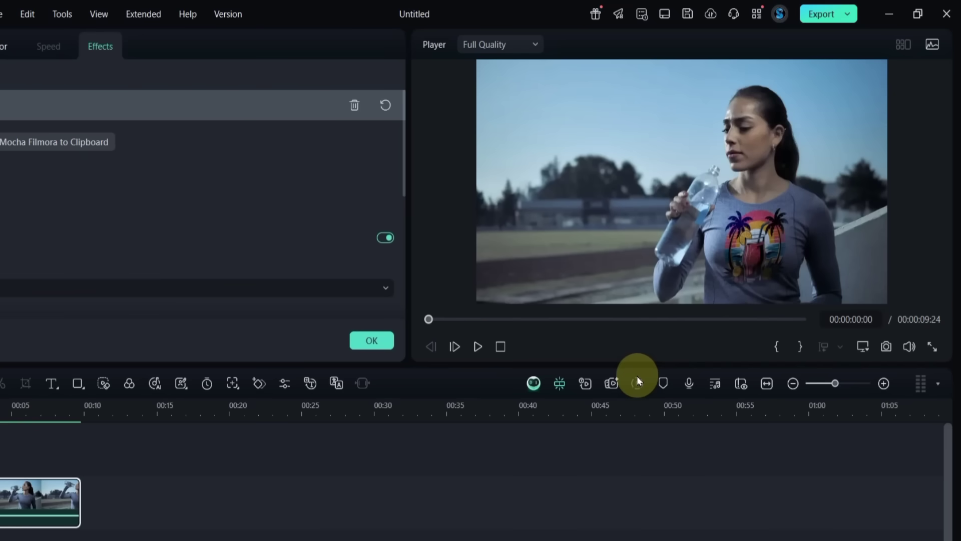
{"action": "left_click", "coordinate": [477, 347]}
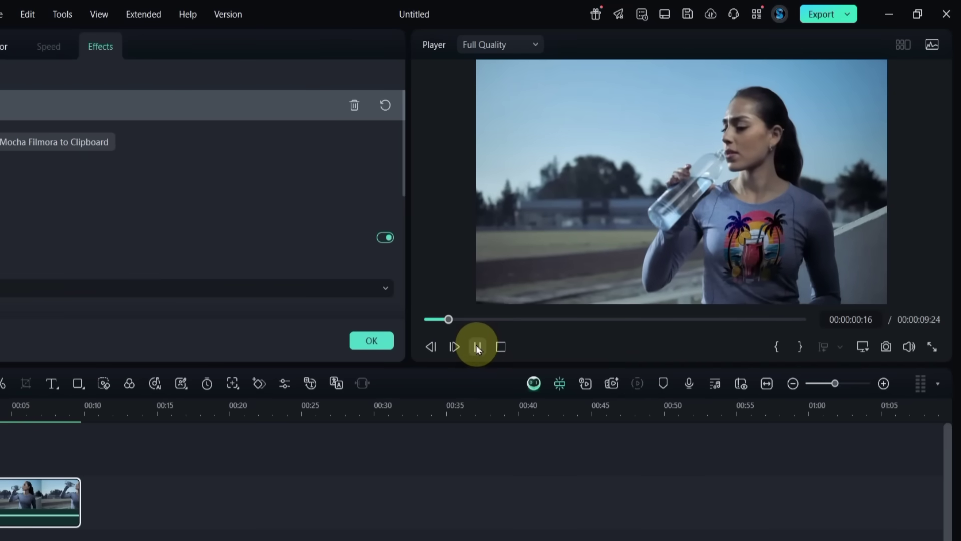